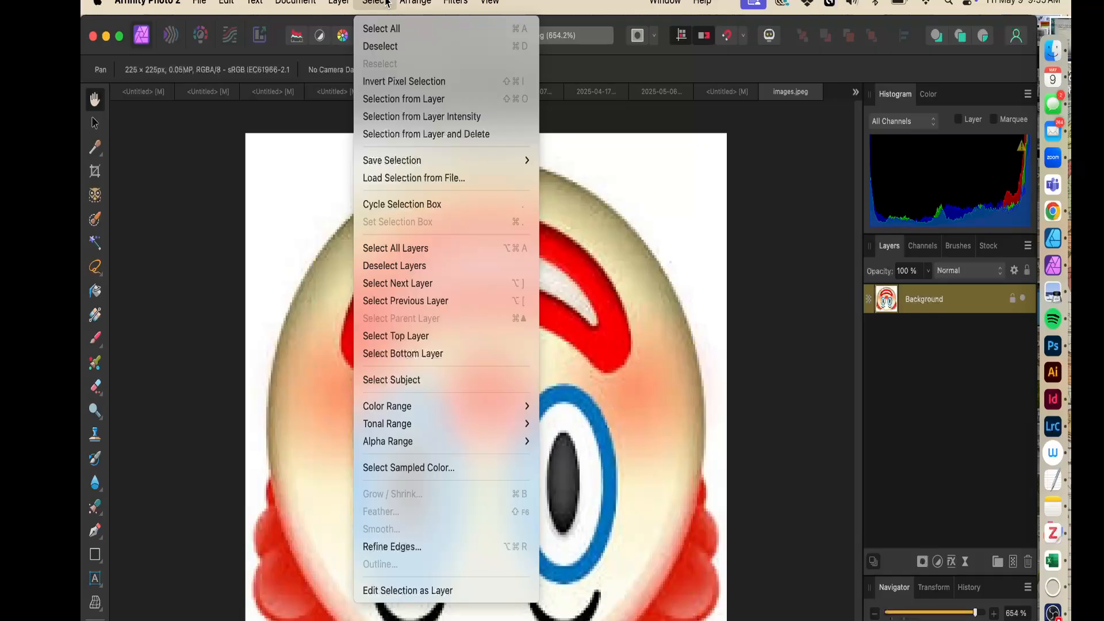
Add a Levels adjustment layer to the clown image
{"action": "mouse_move", "coordinate": [402, 2]}
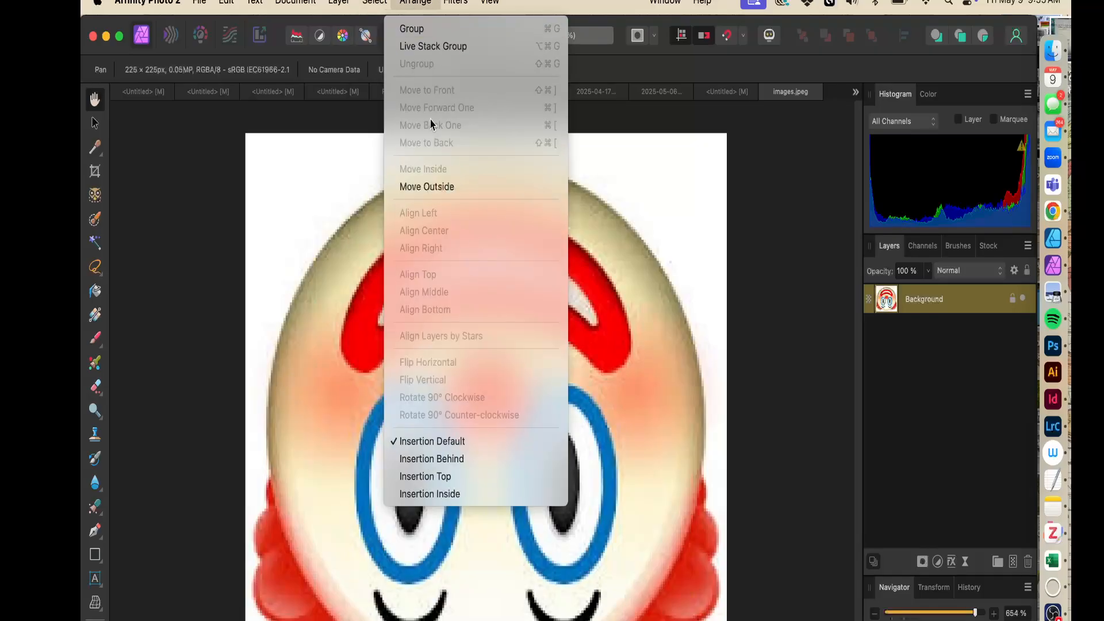
{"action": "mouse_move", "coordinate": [339, 2]}
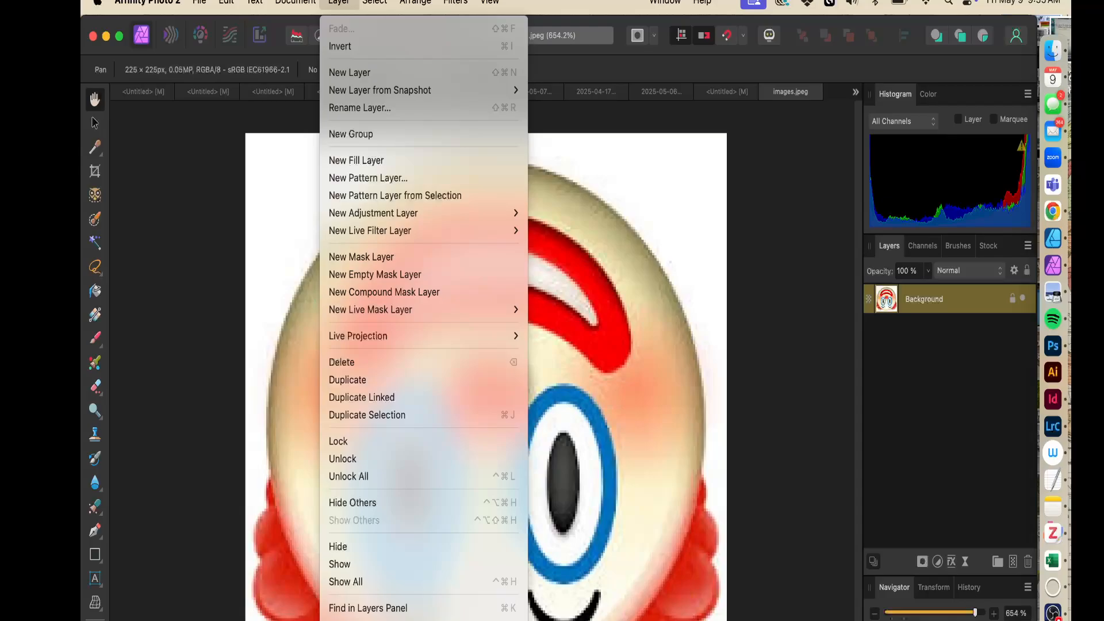
{"action": "mouse_move", "coordinate": [189, 9]}
{"action": "left_click", "coordinate": [338, 3]}
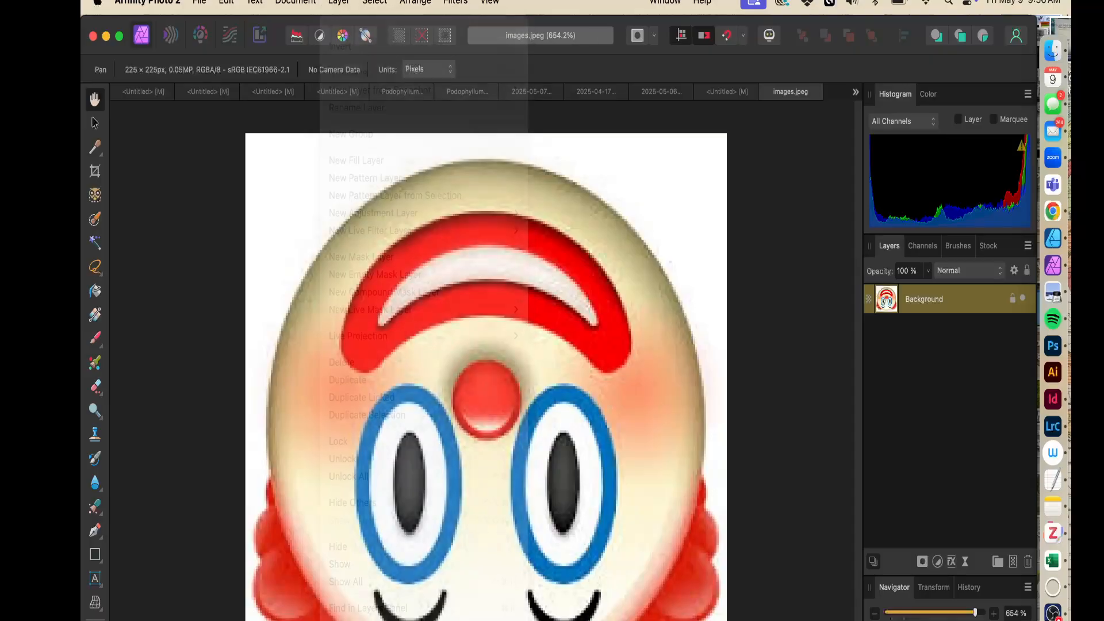
{"action": "left_click", "coordinate": [338, 3]}
{"action": "mouse_move", "coordinate": [445, 220]}
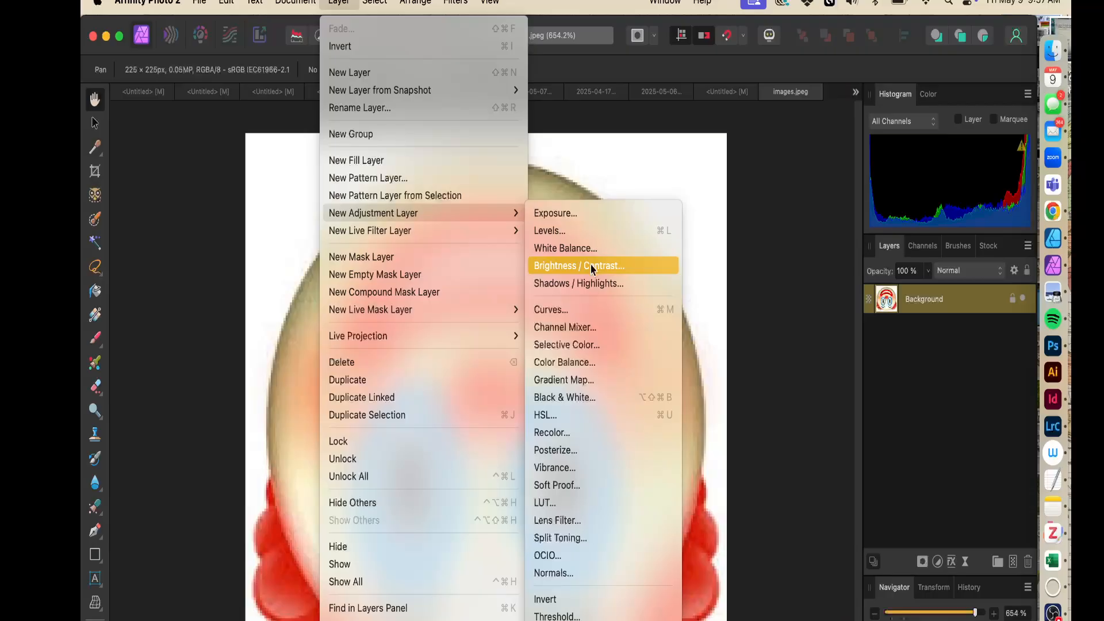
{"action": "left_click", "coordinate": [593, 232]}
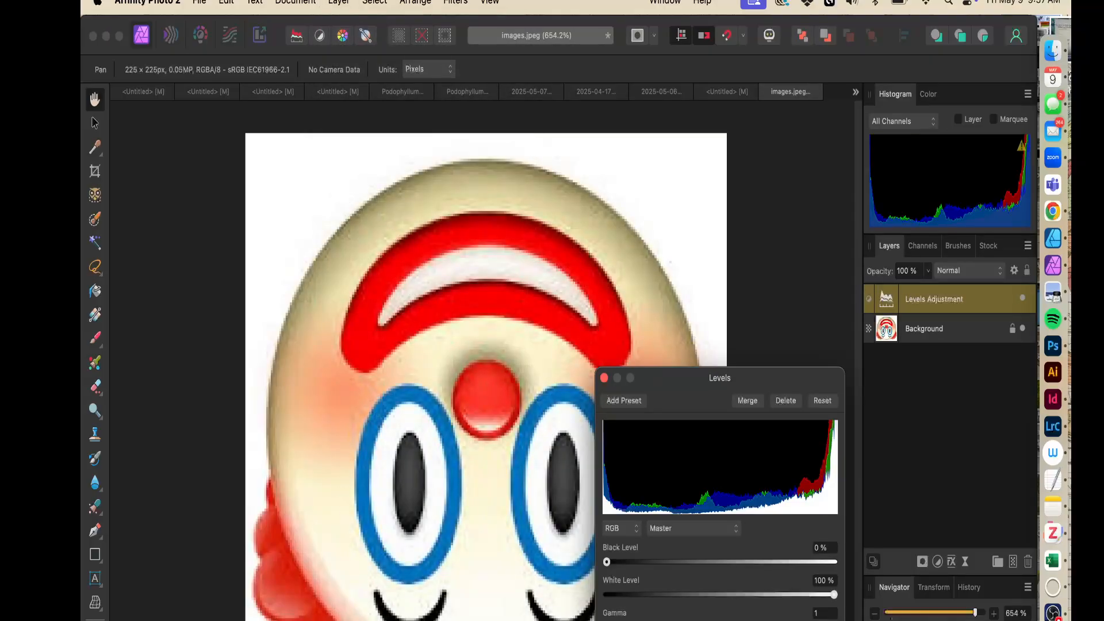
Set the Levels black level to 86% and close the Levels dialog
{"action": "left_click_drag", "start_coordinate": [667, 377], "coordinate": [499, 138]}
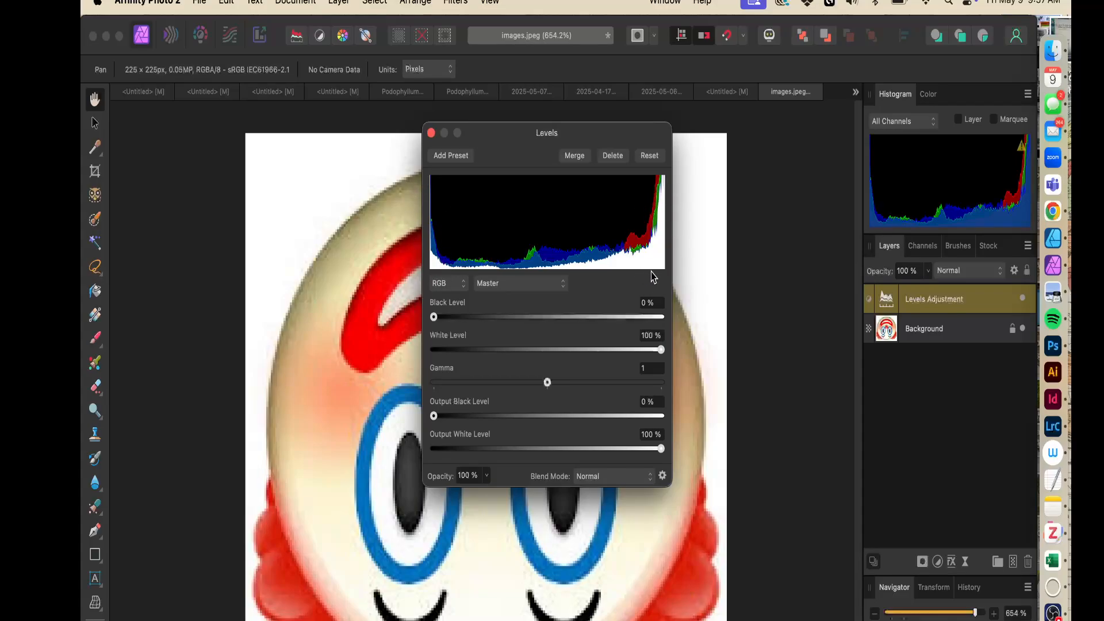
{"action": "left_click_drag", "start_coordinate": [479, 134], "coordinate": [795, 90]}
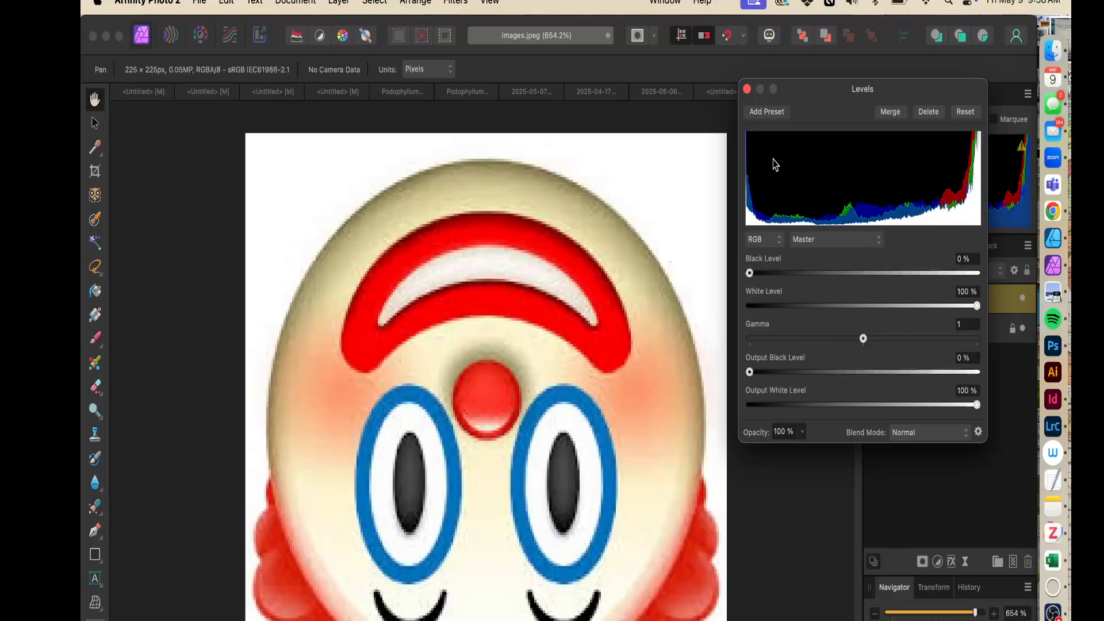
{"action": "left_click_drag", "start_coordinate": [899, 94], "coordinate": [741, 170]}
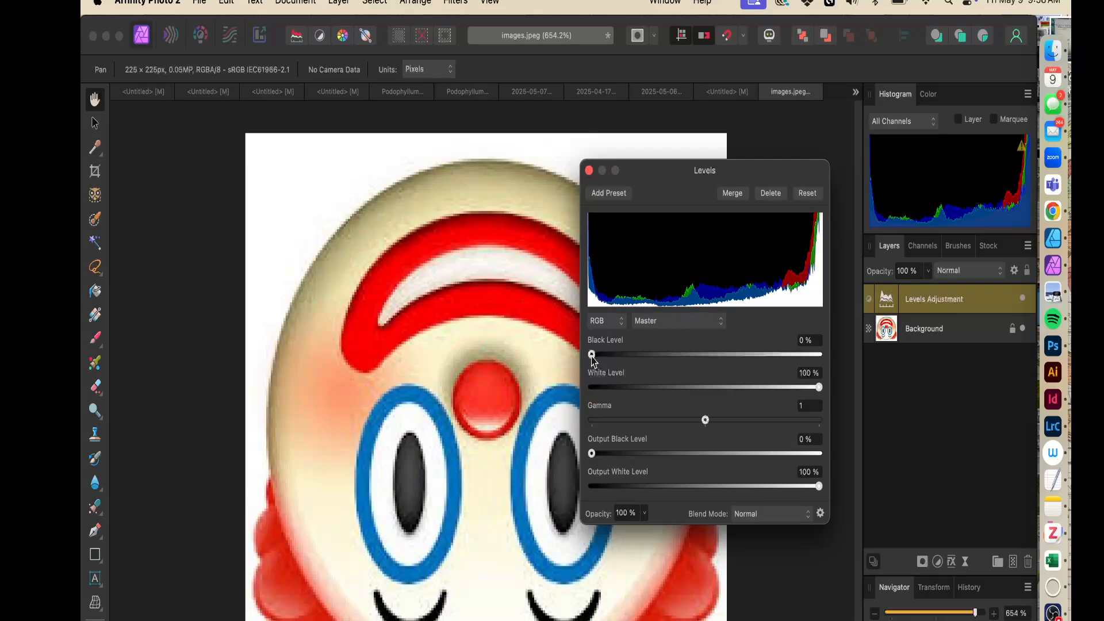
{"action": "mouse_move", "coordinate": [593, 360]}
{"action": "left_mouse_down"}
{"action": "mouse_move", "coordinate": [763, 360]}
{"action": "mouse_move", "coordinate": [584, 367]}
{"action": "mouse_move", "coordinate": [806, 360]}
{"action": "mouse_move", "coordinate": [771, 365]}
{"action": "mouse_move", "coordinate": [787, 368]}
{"action": "mouse_move", "coordinate": [786, 387]}
{"action": "mouse_move", "coordinate": [771, 387]}
{"action": "mouse_move", "coordinate": [830, 402]}
{"action": "left_mouse_up"}
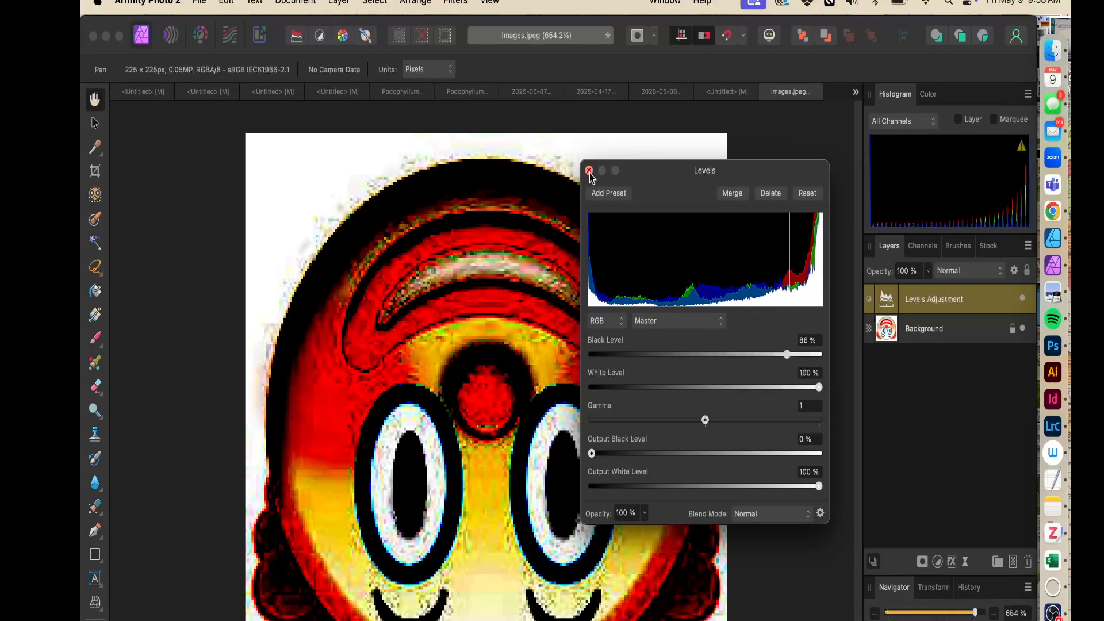
{"action": "left_click", "coordinate": [589, 171]}
Switch to the deer photo document and add a Levels adjustment layer to it
{"action": "left_click", "coordinate": [713, 102]}
{"action": "left_click", "coordinate": [654, 102]}
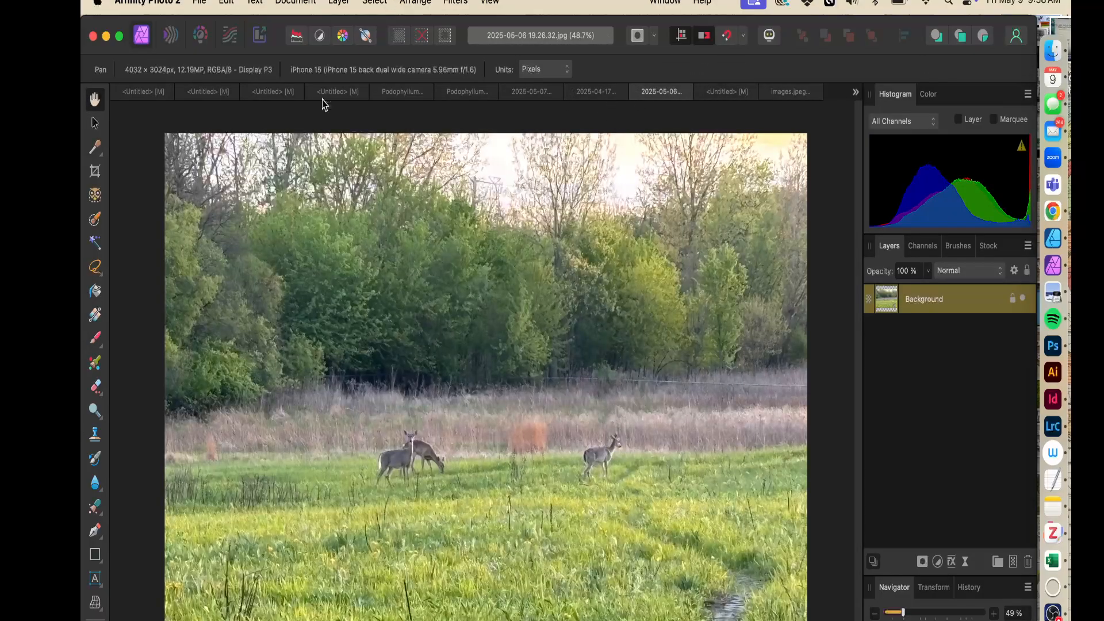
{"action": "left_click", "coordinate": [339, 2]}
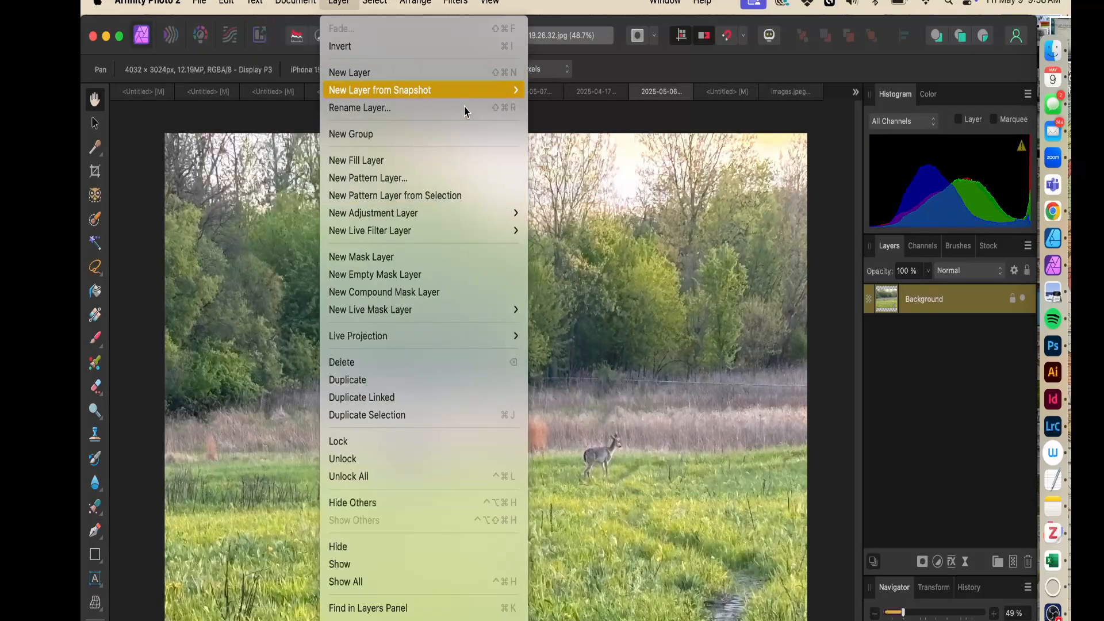
{"action": "mouse_move", "coordinate": [491, 215]}
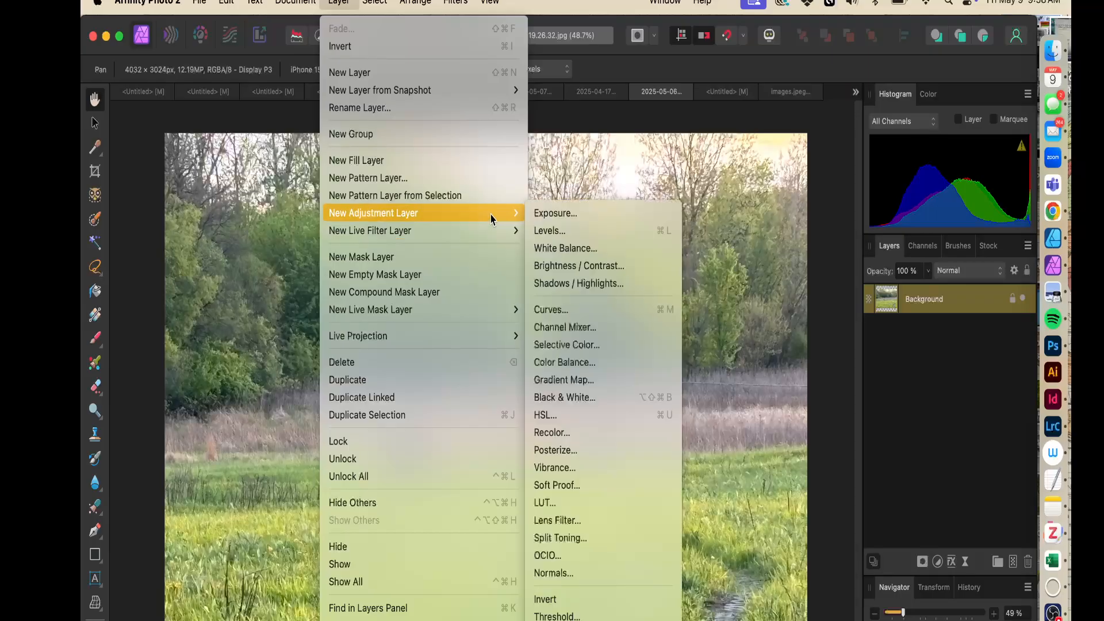
{"action": "left_click", "coordinate": [565, 230]}
Set the Levels black level to 11%, white level to 94% and gamma to 0.867, then close the dialog
{"action": "left_click_drag", "start_coordinate": [661, 171], "coordinate": [846, 74]}
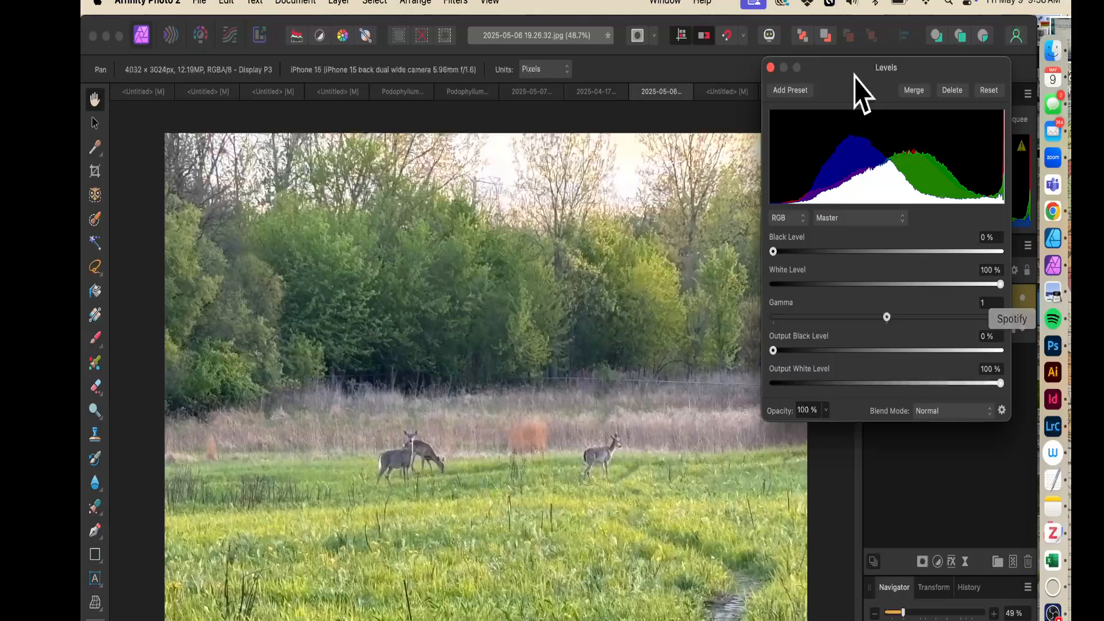
{"action": "left_click_drag", "start_coordinate": [774, 253], "coordinate": [805, 259]}
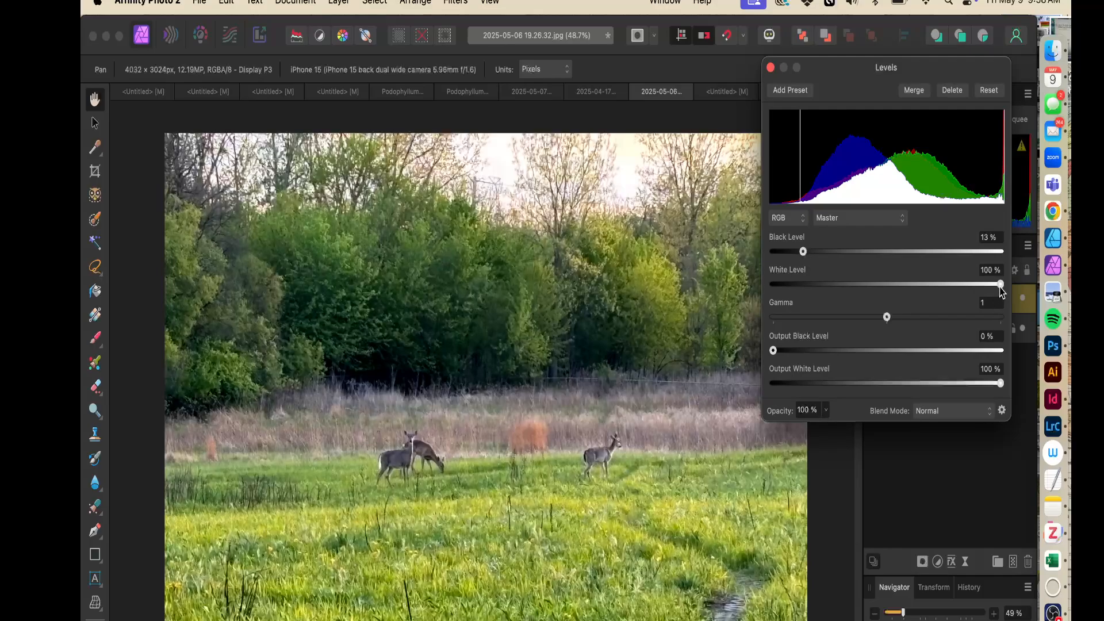
{"action": "left_click_drag", "start_coordinate": [1001, 284], "coordinate": [993, 289]}
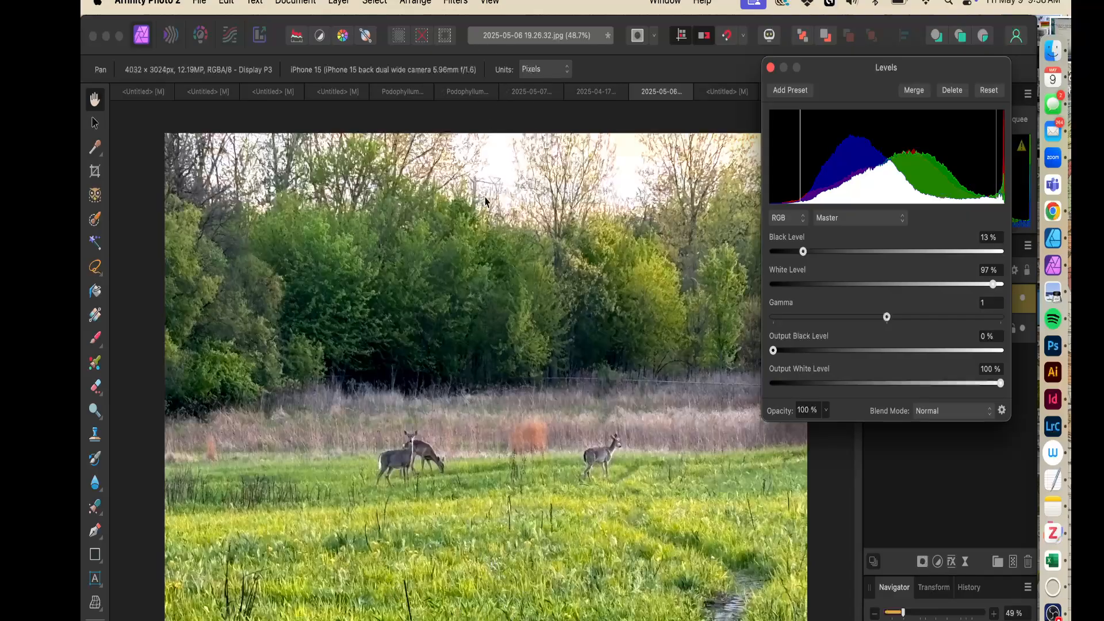
{"action": "left_click_drag", "start_coordinate": [993, 284], "coordinate": [990, 284]}
{"action": "mouse_move", "coordinate": [887, 318]}
{"action": "left_mouse_down"}
{"action": "mouse_move", "coordinate": [790, 317]}
{"action": "mouse_move", "coordinate": [973, 320]}
{"action": "mouse_move", "coordinate": [760, 331]}
{"action": "mouse_move", "coordinate": [785, 320]}
{"action": "mouse_move", "coordinate": [904, 318]}
{"action": "mouse_move", "coordinate": [990, 344]}
{"action": "mouse_move", "coordinate": [856, 342]}
{"action": "mouse_move", "coordinate": [856, 318]}
{"action": "mouse_move", "coordinate": [871, 324]}
{"action": "left_mouse_up"}
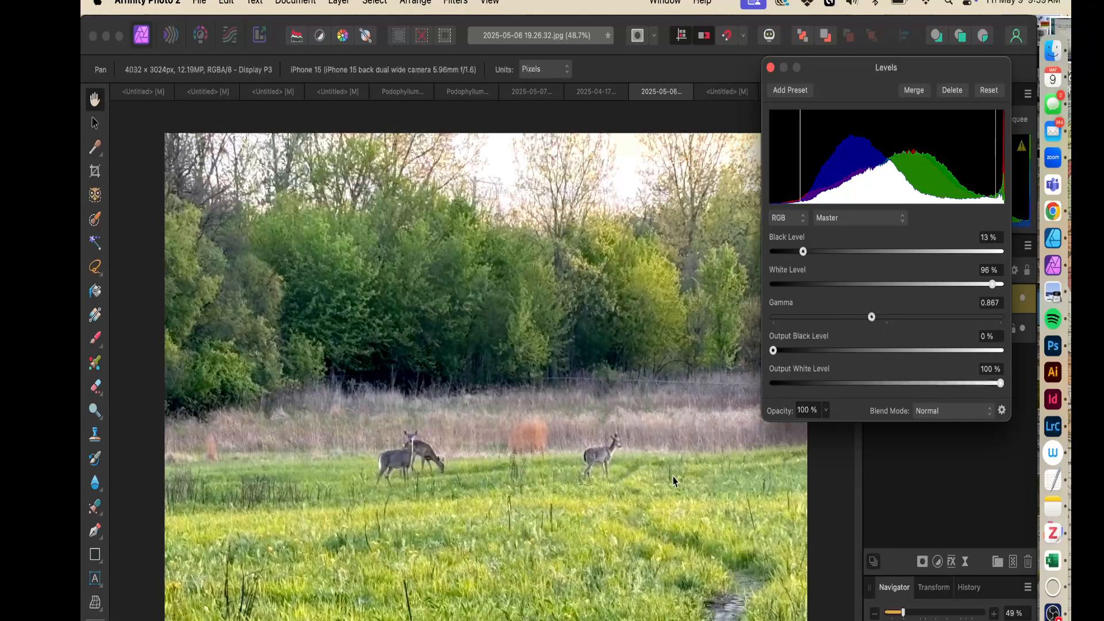
{"action": "left_click_drag", "start_coordinate": [775, 352], "coordinate": [744, 355]}
{"action": "left_click_drag", "start_coordinate": [1001, 384], "coordinate": [1063, 389]}
{"action": "left_click_drag", "start_coordinate": [802, 252], "coordinate": [797, 252]}
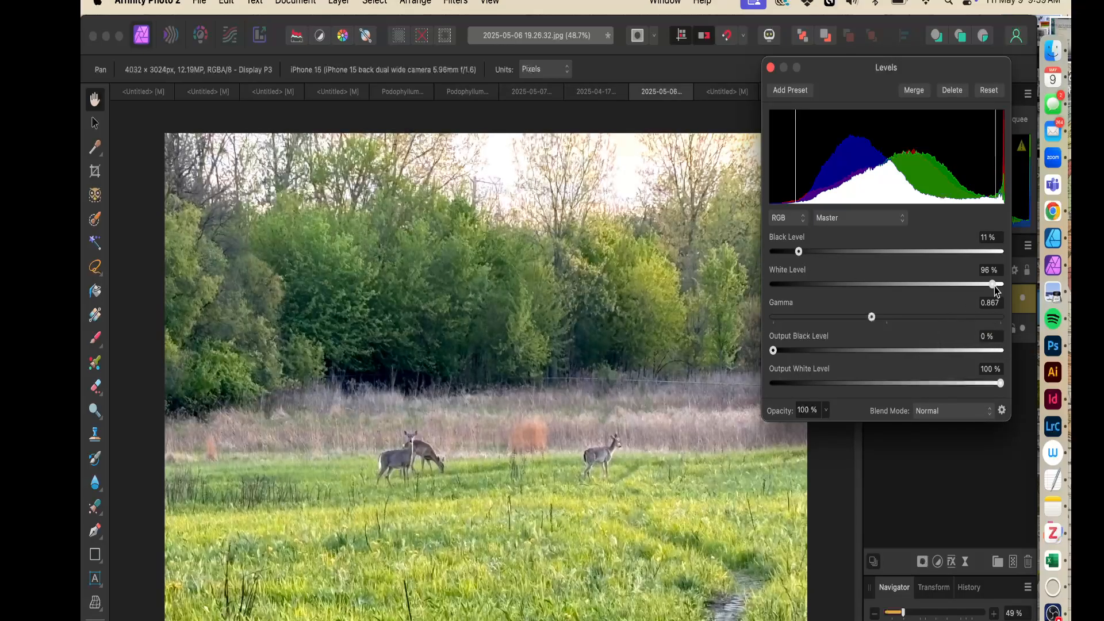
{"action": "left_click_drag", "start_coordinate": [994, 287], "coordinate": [987, 292]}
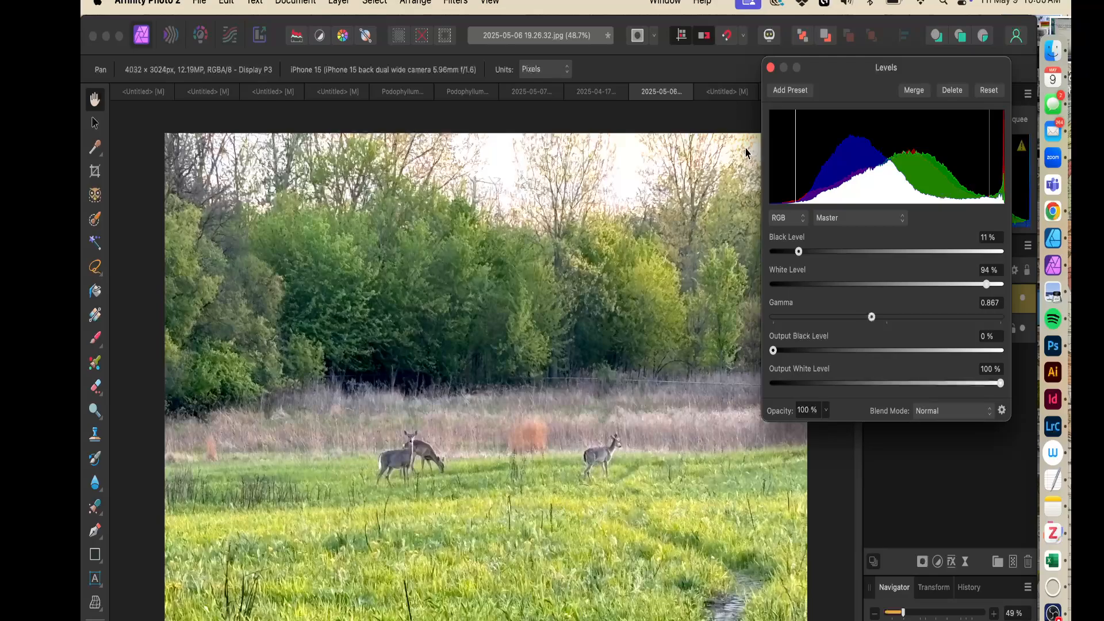
{"action": "left_click", "coordinate": [770, 67]}
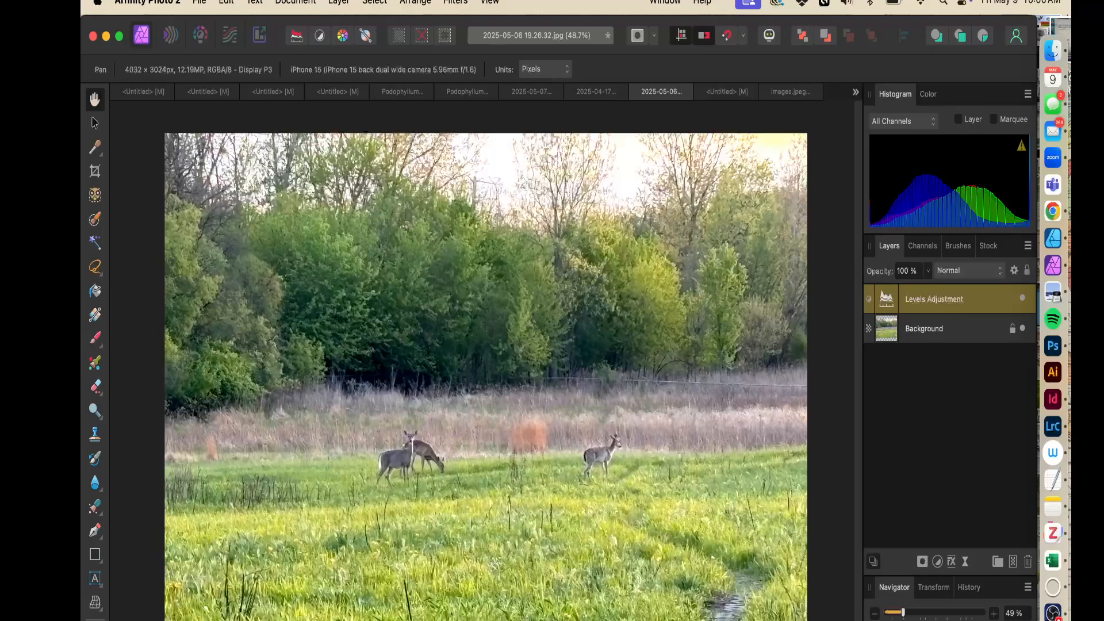
Add a Shadows / Highlights adjustment layer with shadows at -30% and highlights at 8%, then close it
{"action": "left_click", "coordinate": [295, 2]}
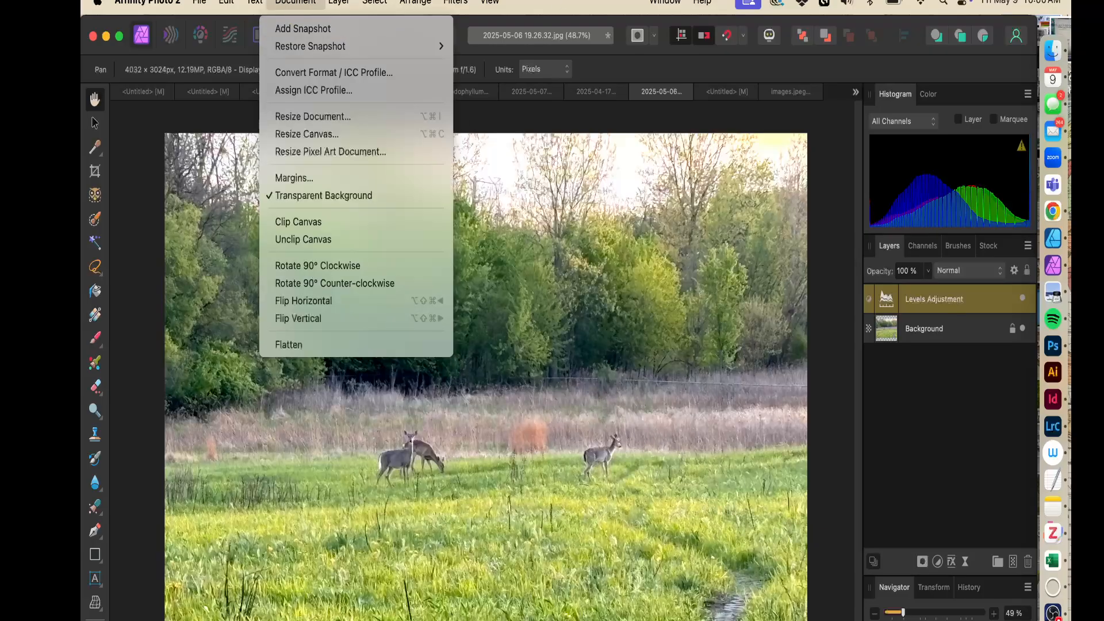
{"action": "mouse_move", "coordinate": [339, 2]}
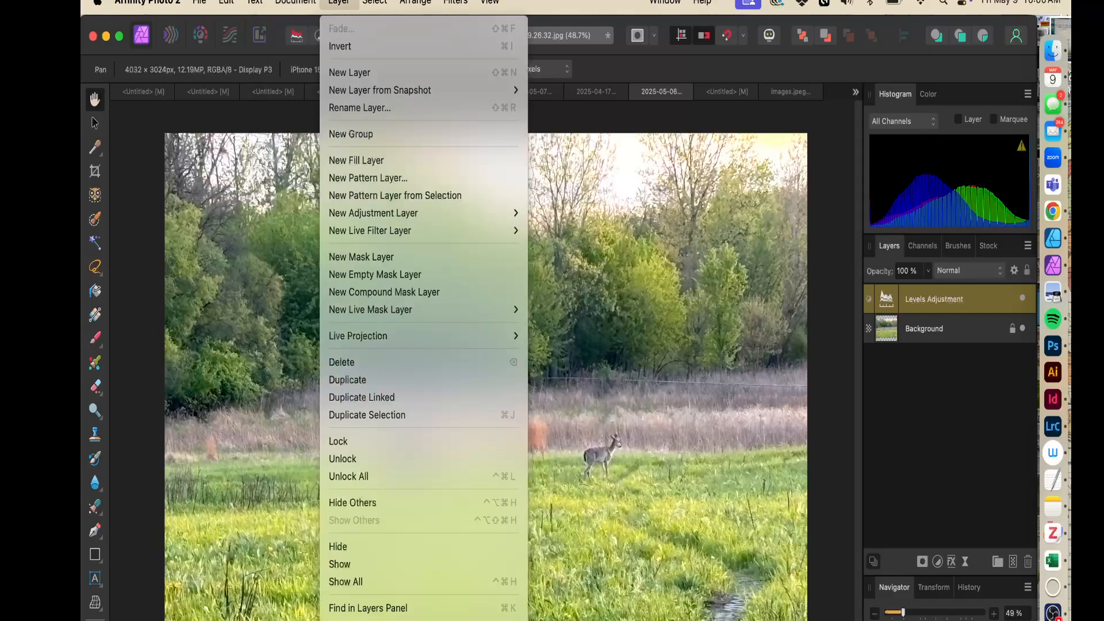
{"action": "mouse_move", "coordinate": [511, 216]}
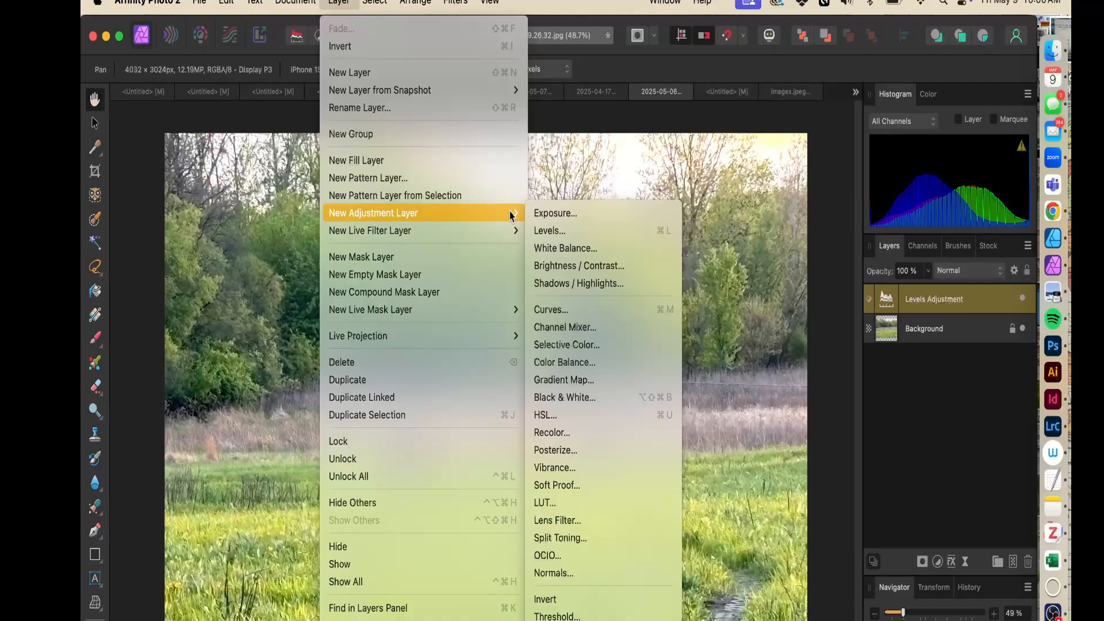
{"action": "left_click", "coordinate": [630, 281]}
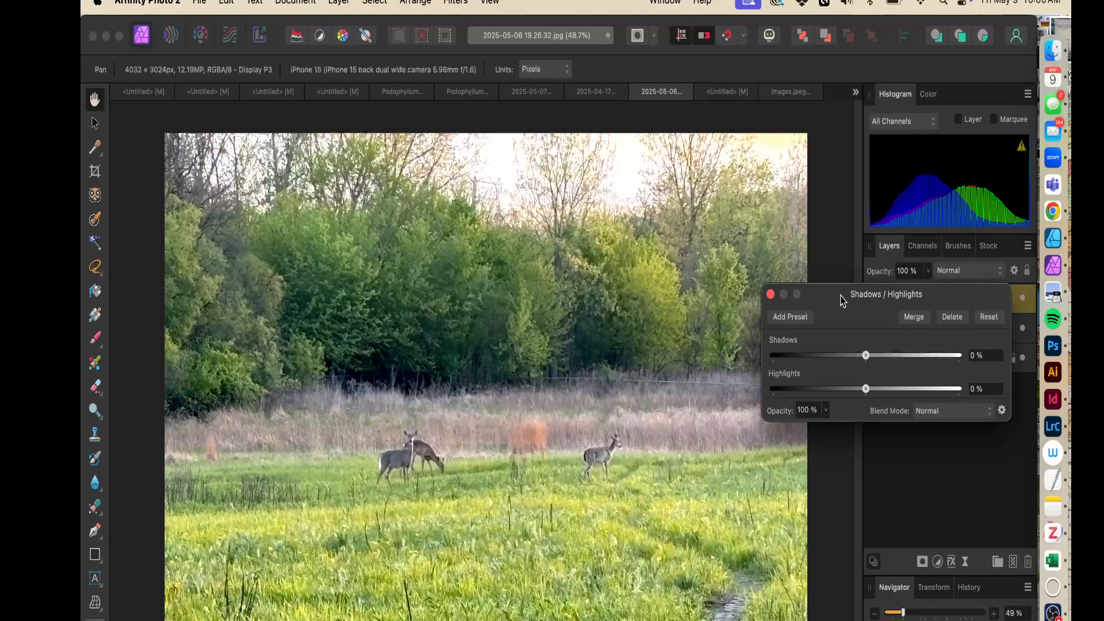
{"action": "left_click_drag", "start_coordinate": [840, 299], "coordinate": [564, 171]}
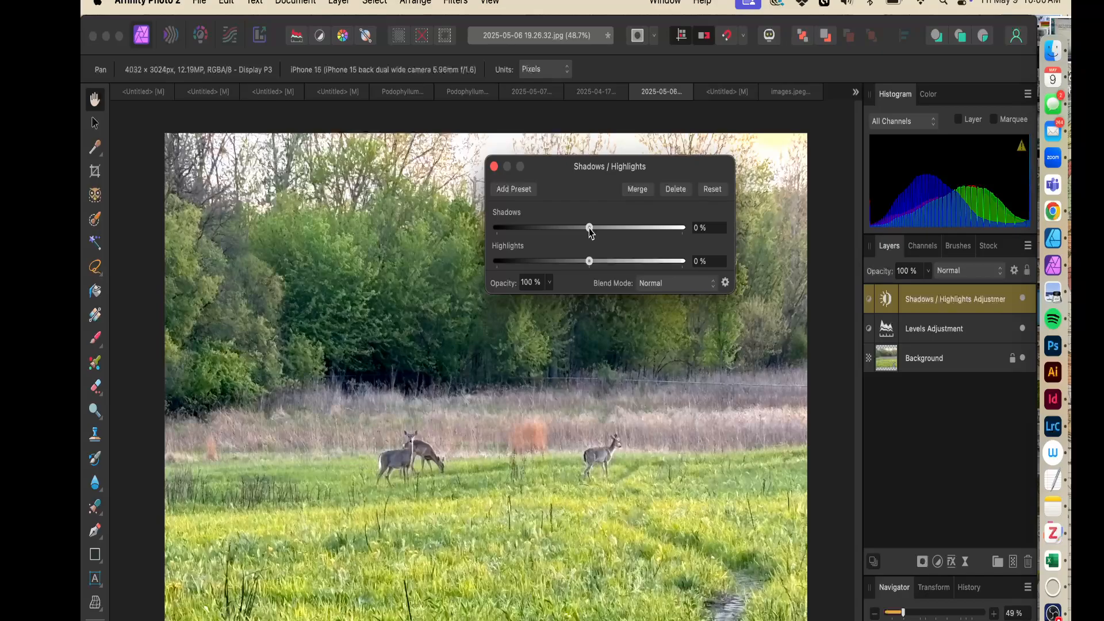
{"action": "left_click_drag", "start_coordinate": [591, 230], "coordinate": [594, 265]}
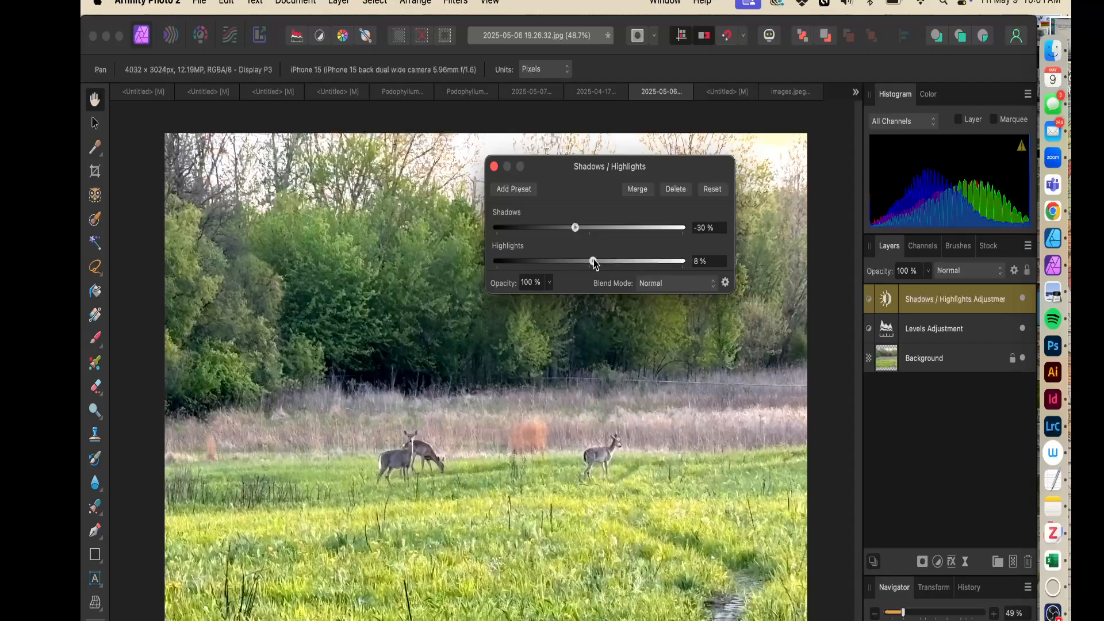
{"action": "left_click", "coordinate": [493, 167]}
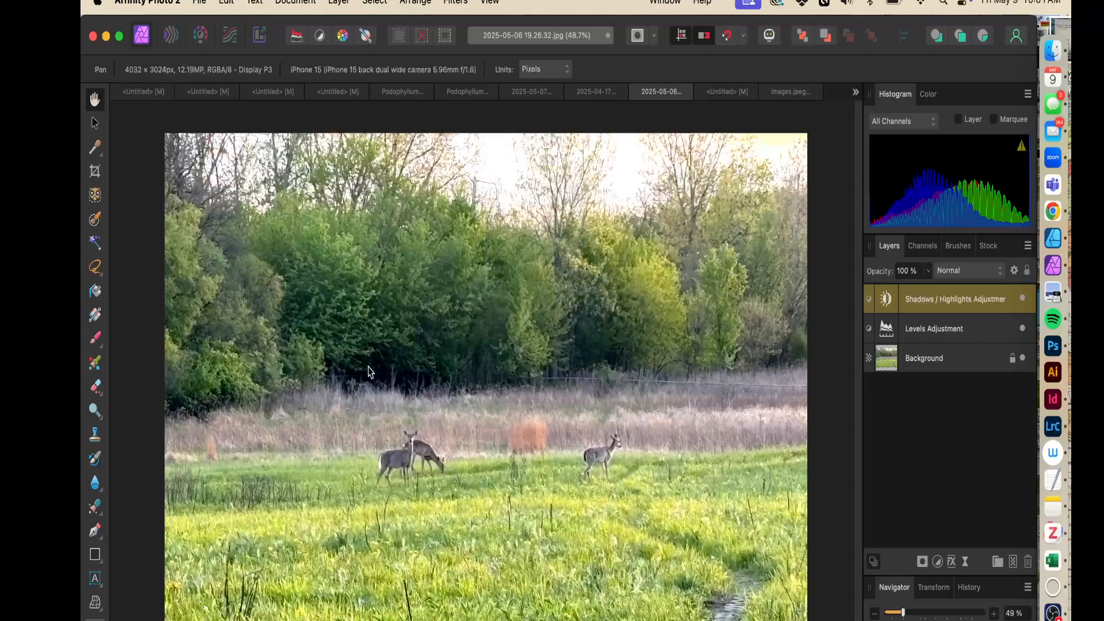
Add a Color Balance adjustment layer to the deer photo
{"action": "left_click", "coordinate": [295, 4]}
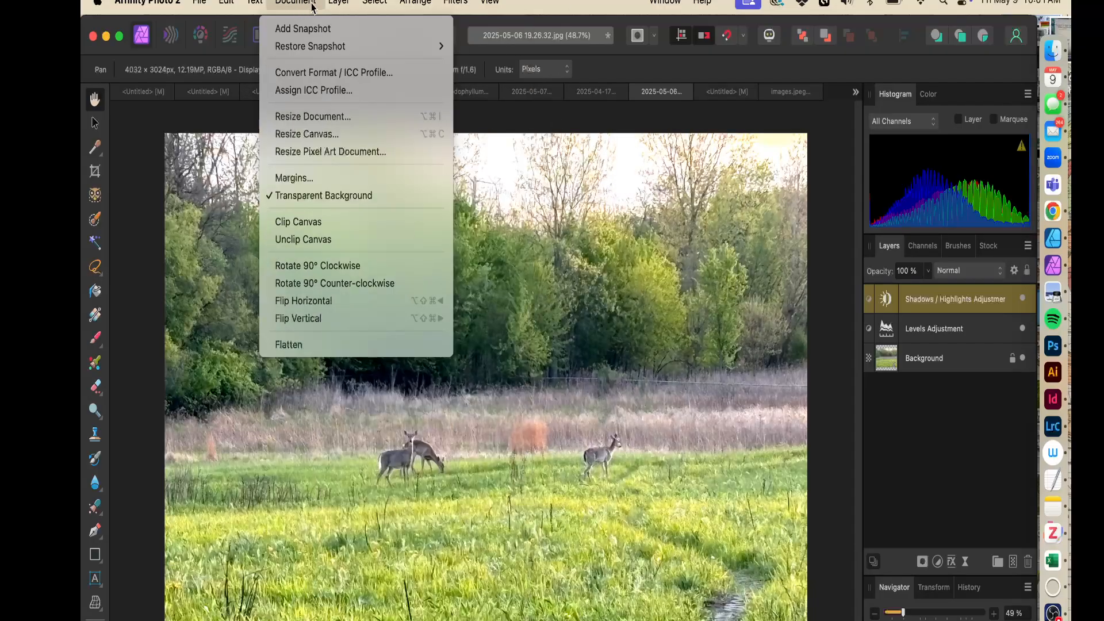
{"action": "mouse_move", "coordinate": [416, 3]}
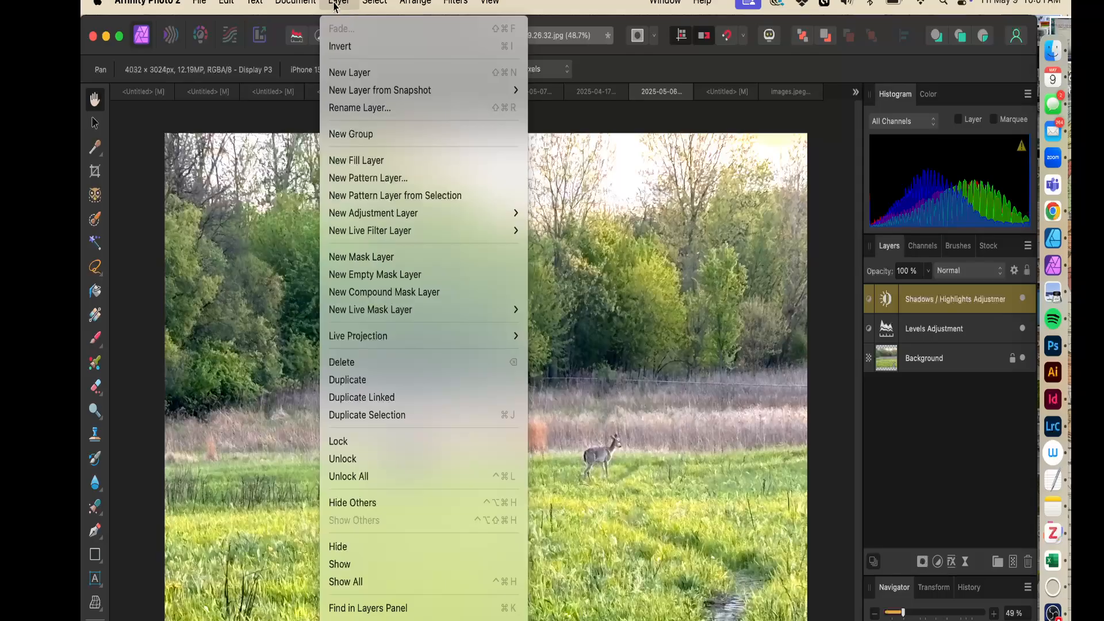
{"action": "mouse_move", "coordinate": [393, 214]}
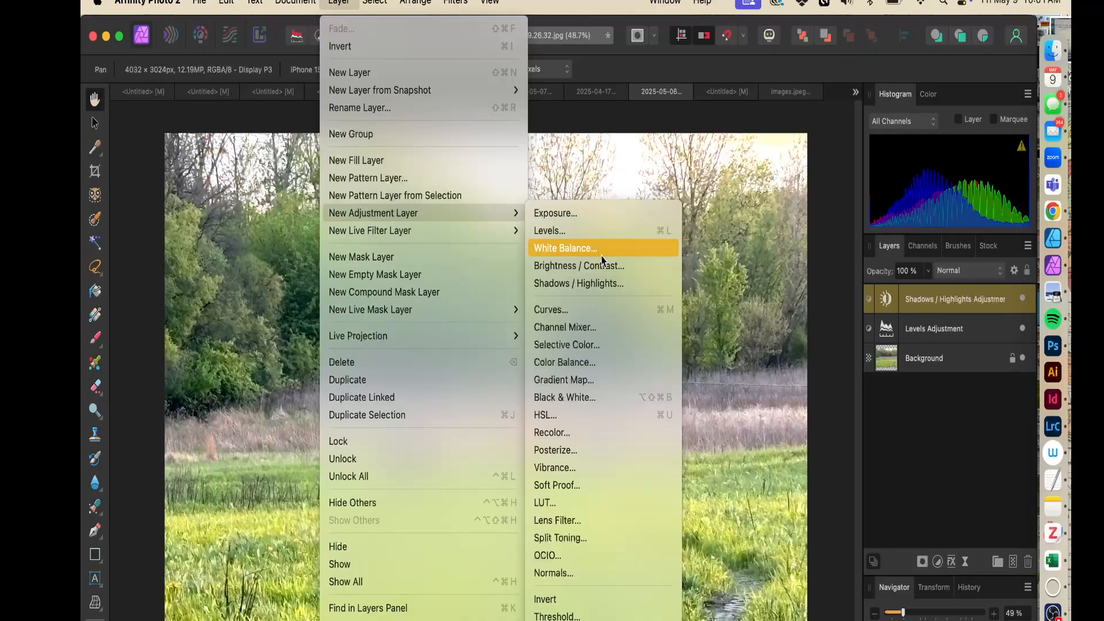
{"action": "left_click", "coordinate": [581, 364]}
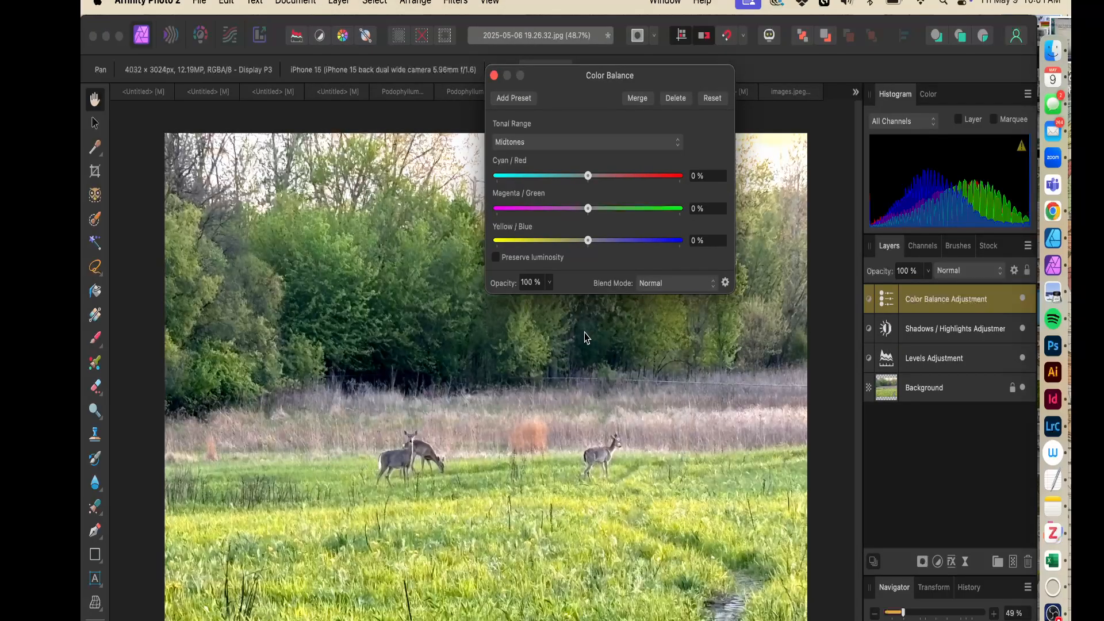
{"action": "left_click_drag", "start_coordinate": [562, 80], "coordinate": [535, 79]}
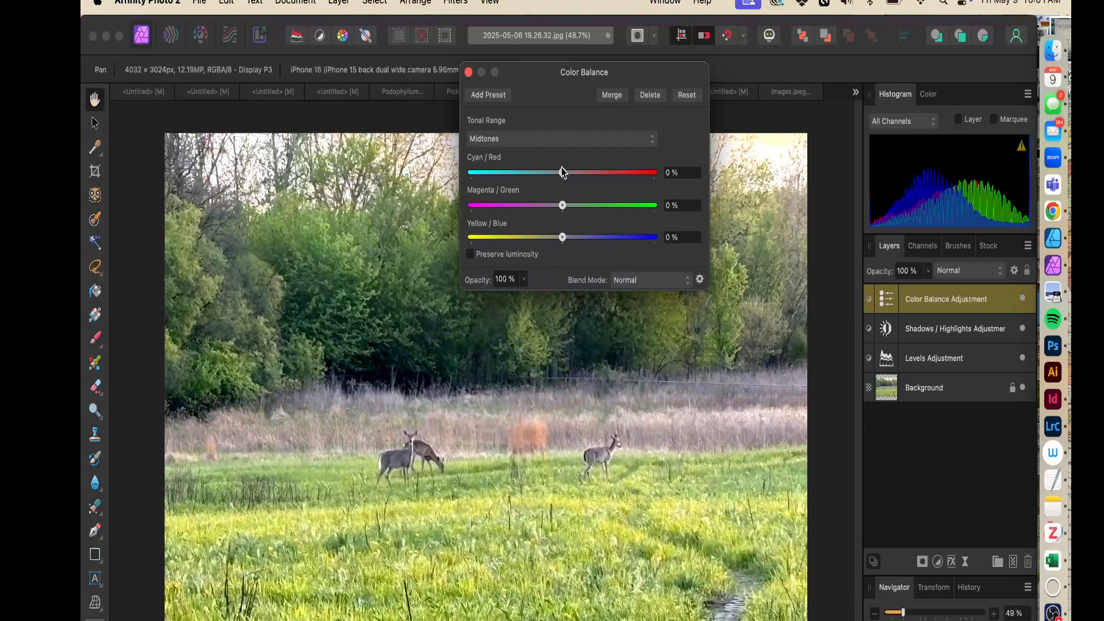
Set the midtone Color Balance to Cyan/Red 4%, Magenta/Green 4% and Yellow/Blue 3%
{"action": "left_click_drag", "start_coordinate": [562, 172], "coordinate": [457, 184]}
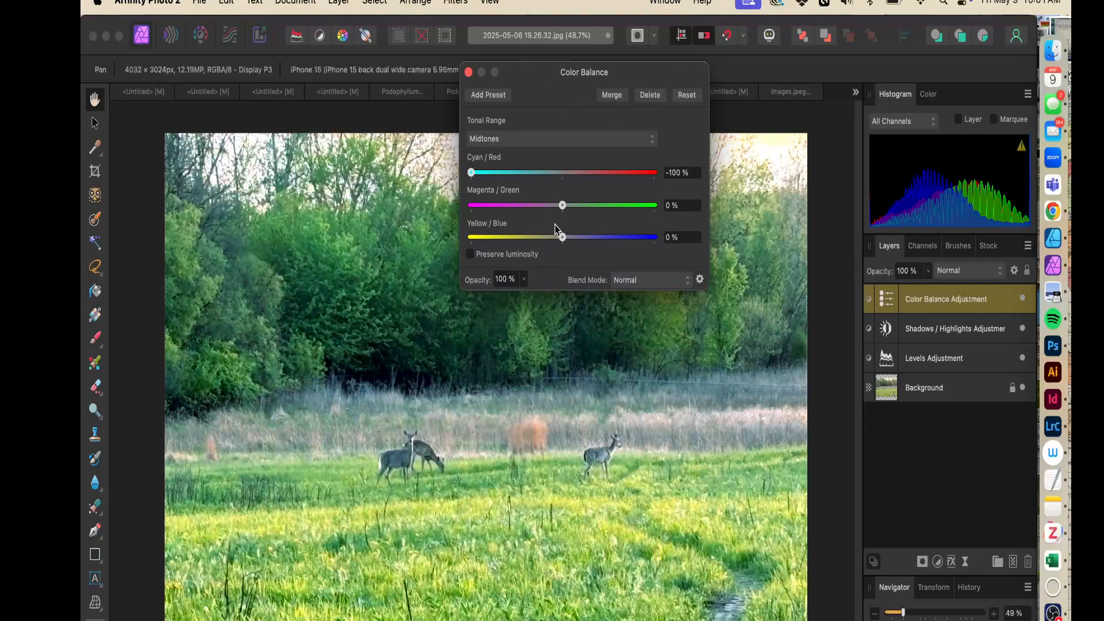
{"action": "left_click_drag", "start_coordinate": [563, 206], "coordinate": [685, 214]}
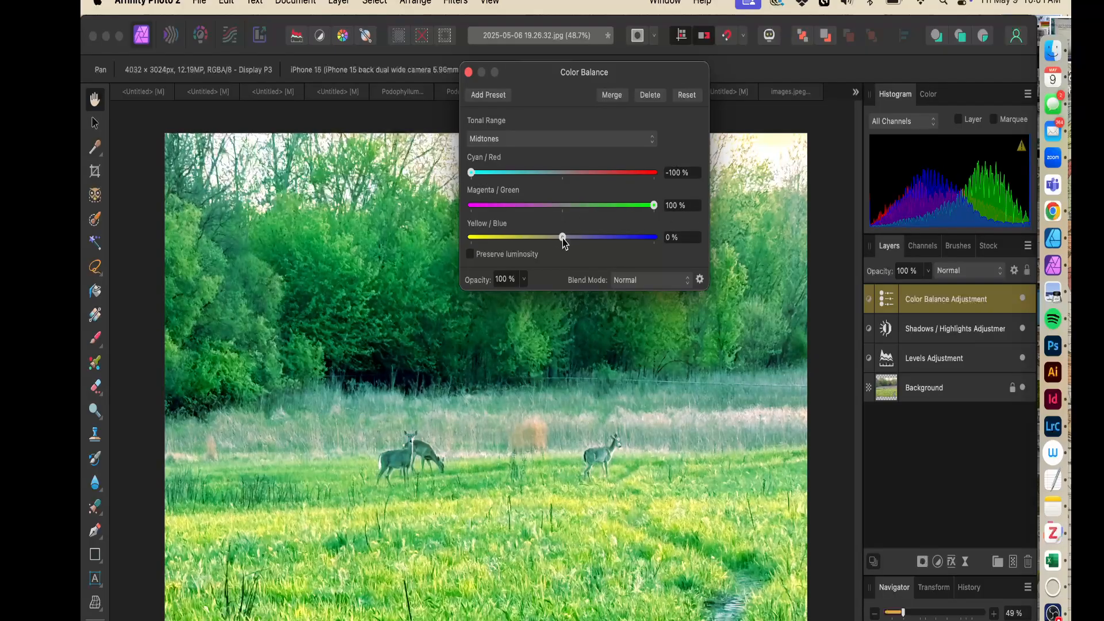
{"action": "mouse_move", "coordinate": [562, 237]}
{"action": "left_mouse_down"}
{"action": "mouse_move", "coordinate": [425, 244]}
{"action": "mouse_move", "coordinate": [565, 246]}
{"action": "left_mouse_up"}
{"action": "left_click_drag", "start_coordinate": [654, 205], "coordinate": [566, 212]}
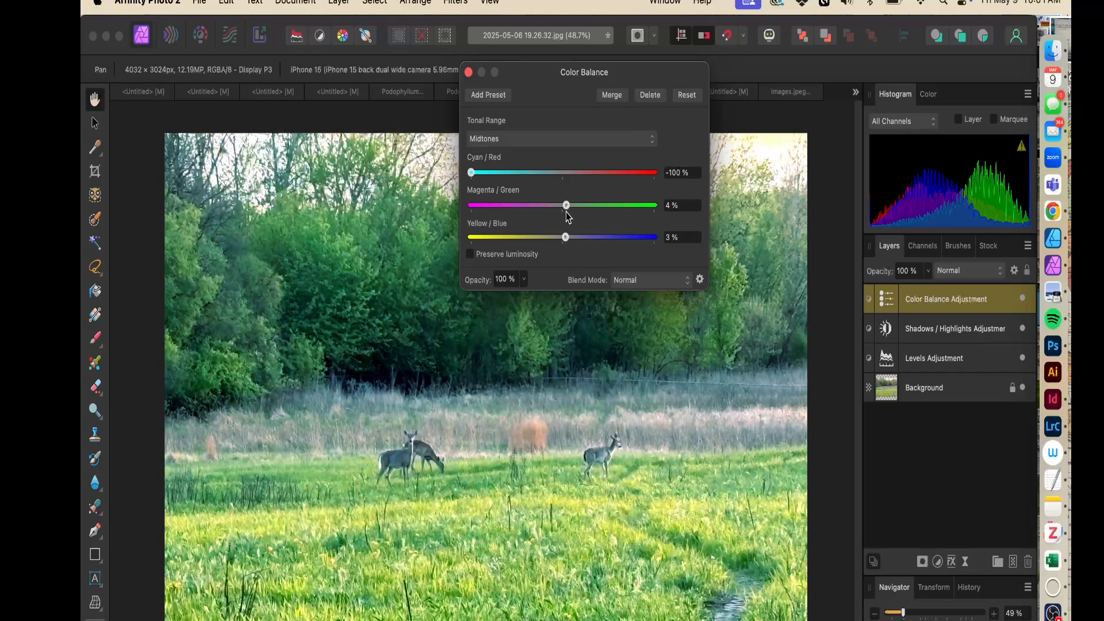
{"action": "left_click_drag", "start_coordinate": [469, 176], "coordinate": [564, 179]}
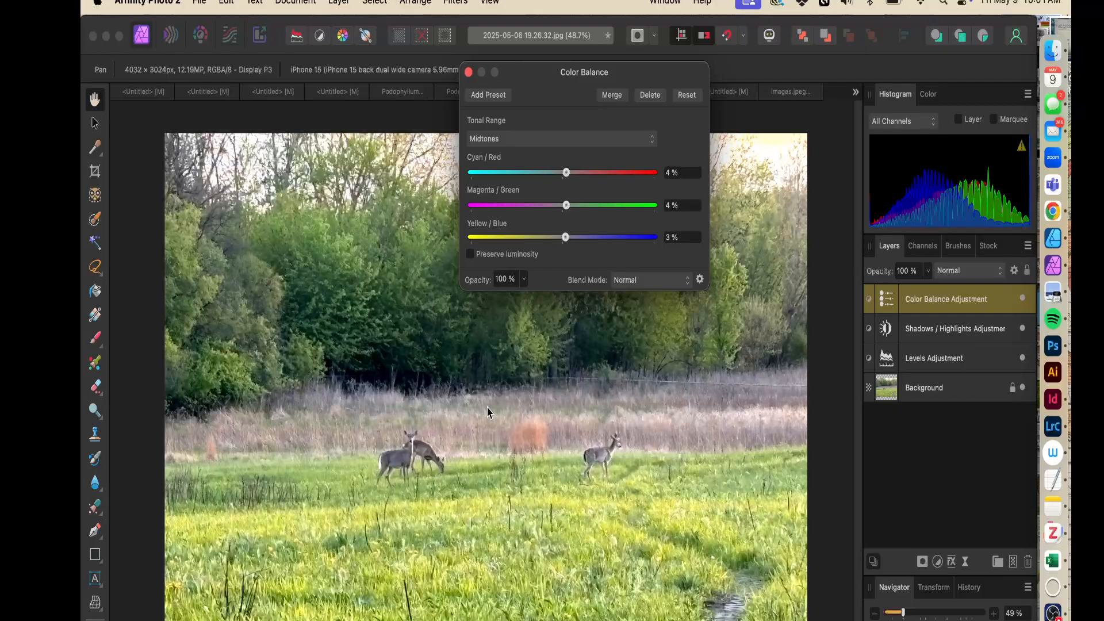
Set the midtone Color Balance to Cyan/Red 0%, Magenta/Green 10% and Yellow/Blue 13%, then close the dialog
{"action": "left_click_drag", "start_coordinate": [567, 237], "coordinate": [575, 239]}
{"action": "left_click_drag", "start_coordinate": [566, 174], "coordinate": [562, 176]}
{"action": "left_click_drag", "start_coordinate": [567, 206], "coordinate": [573, 206]}
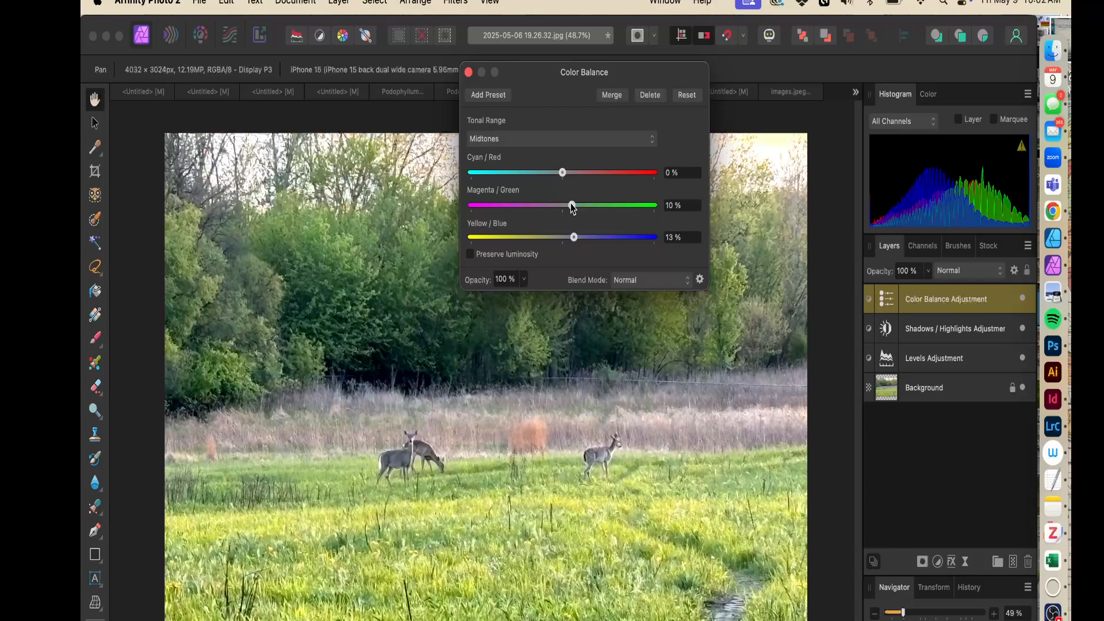
{"action": "left_click", "coordinate": [469, 72]}
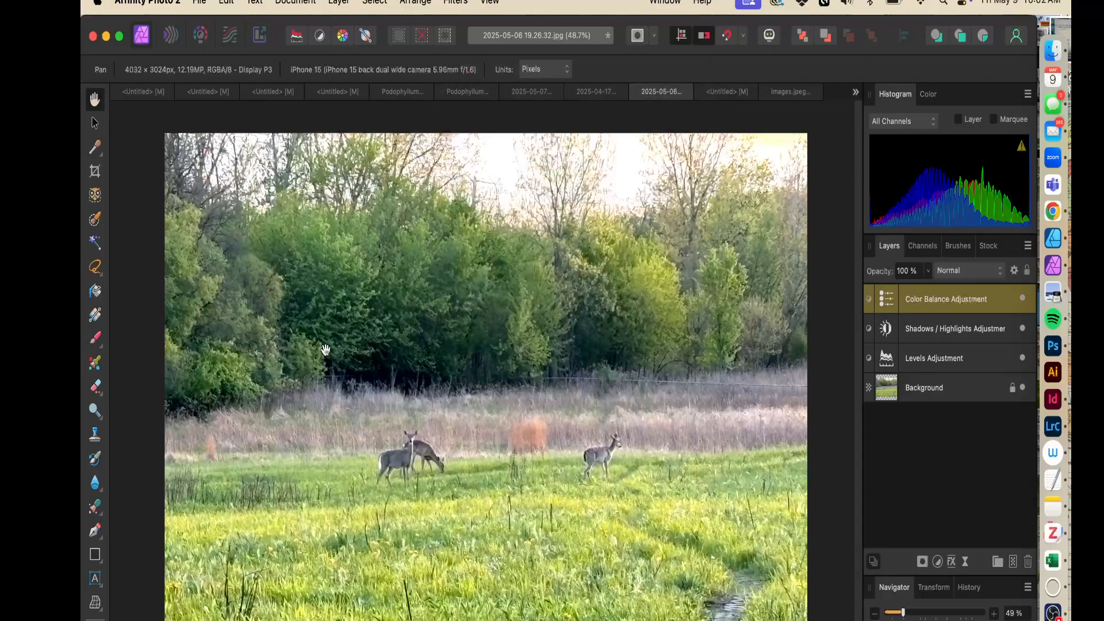
Toggle the visibility of the Color Balance, Shadows / Highlights and Levels adjustment layers to compare the photo before and after
{"action": "left_click", "coordinate": [1022, 300]}
{"action": "left_click", "coordinate": [1022, 300]}
{"action": "left_click", "coordinate": [1022, 299]}
{"action": "left_click", "coordinate": [1022, 329]}
{"action": "left_click", "coordinate": [1023, 359]}
{"action": "left_click", "coordinate": [1023, 359]}
{"action": "left_click", "coordinate": [1022, 358]}
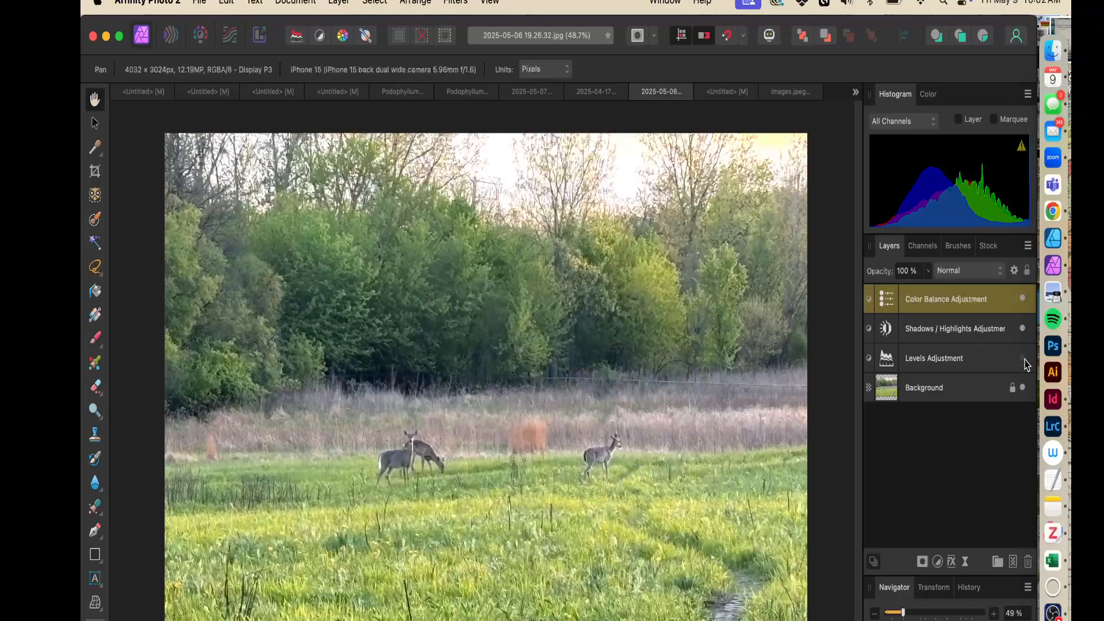
{"action": "left_click", "coordinate": [1024, 359]}
{"action": "left_click", "coordinate": [1024, 359]}
{"action": "left_click", "coordinate": [1024, 358]}
{"action": "left_click", "coordinate": [1024, 359]}
{"action": "left_click", "coordinate": [1024, 359]}
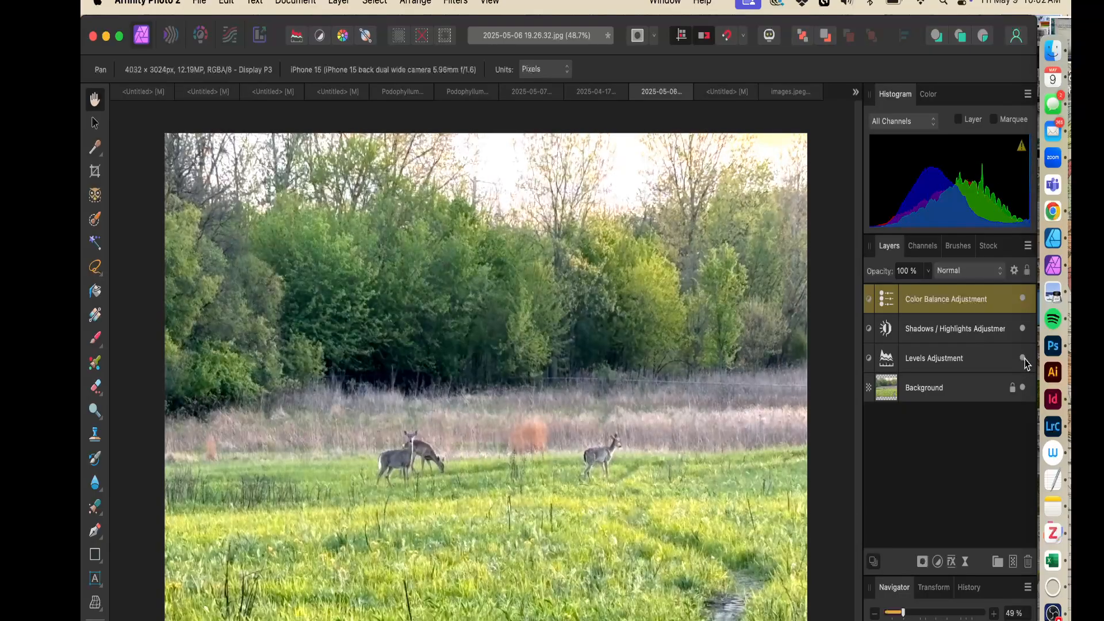
{"action": "left_click", "coordinate": [1024, 359]}
{"action": "left_click", "coordinate": [1024, 359]}
{"action": "left_click", "coordinate": [1023, 359]}
{"action": "left_click", "coordinate": [1023, 359]}
{"action": "left_click", "coordinate": [1023, 359]}
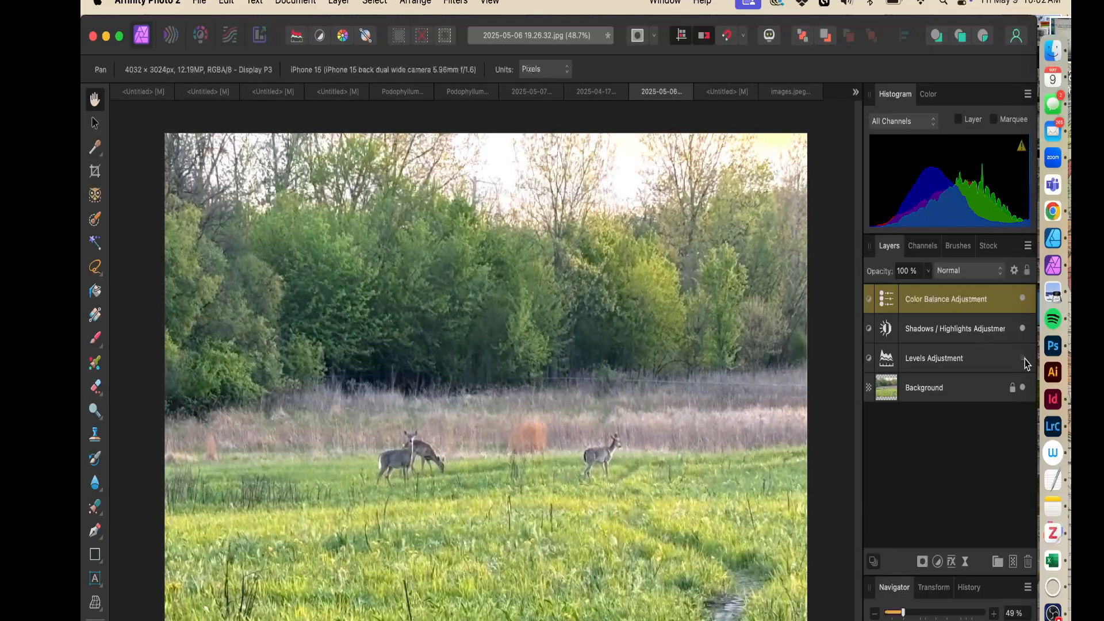
{"action": "left_click", "coordinate": [1024, 359]}
{"action": "left_click", "coordinate": [1024, 332]}
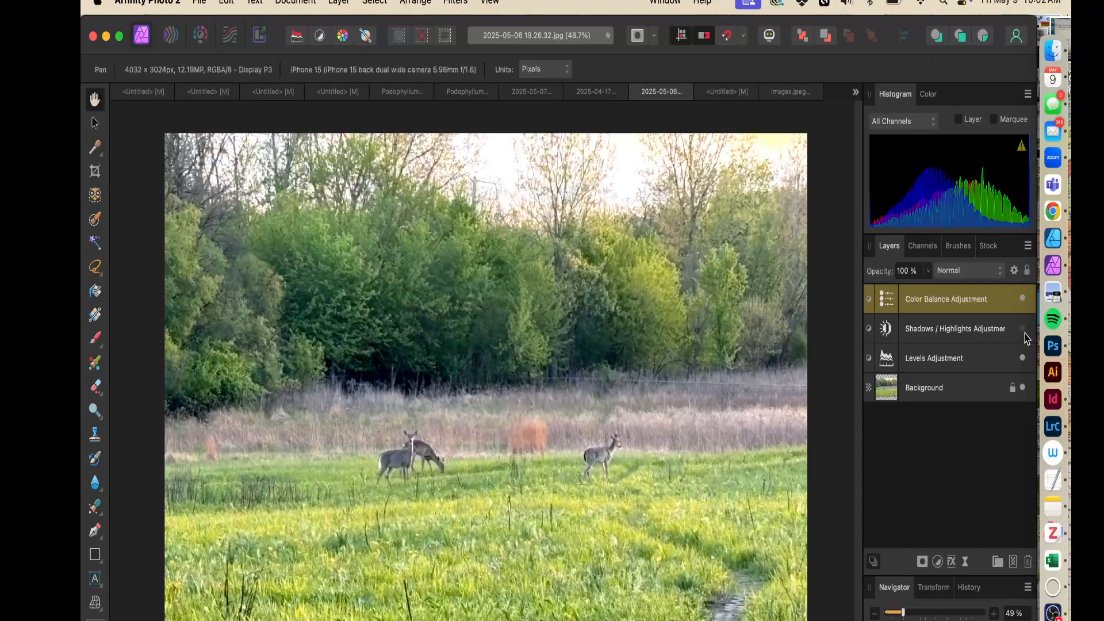
{"action": "left_click", "coordinate": [1024, 332]}
{"action": "left_click", "coordinate": [1022, 299]}
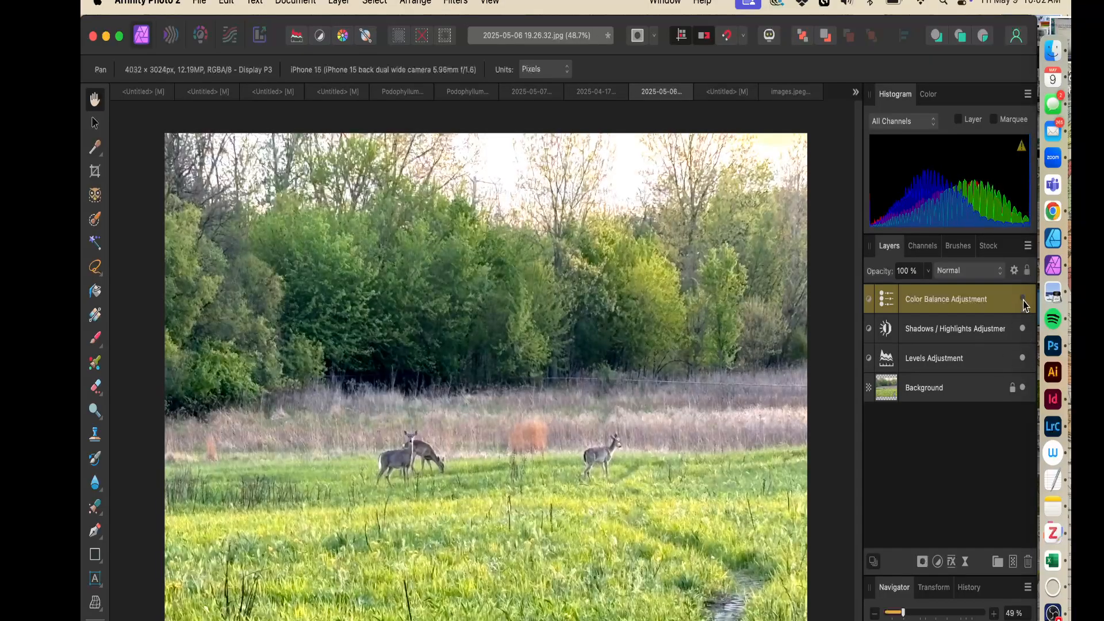
{"action": "left_click", "coordinate": [1023, 299]}
{"action": "left_click", "coordinate": [1024, 330]}
{"action": "left_click", "coordinate": [1024, 329]}
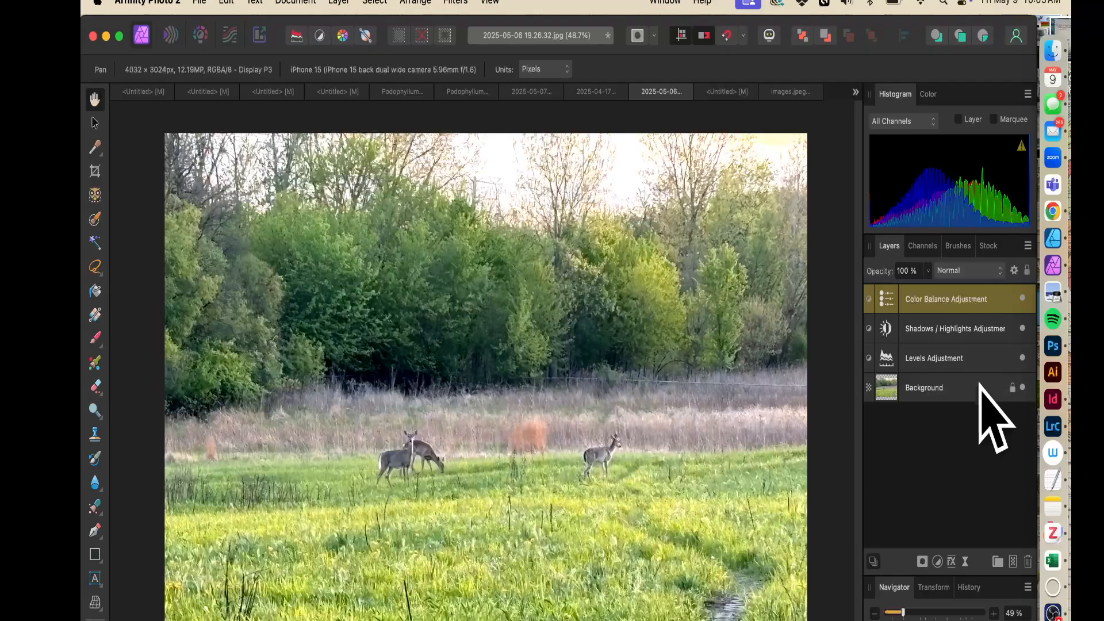
{"action": "left_click", "coordinate": [202, 4]}
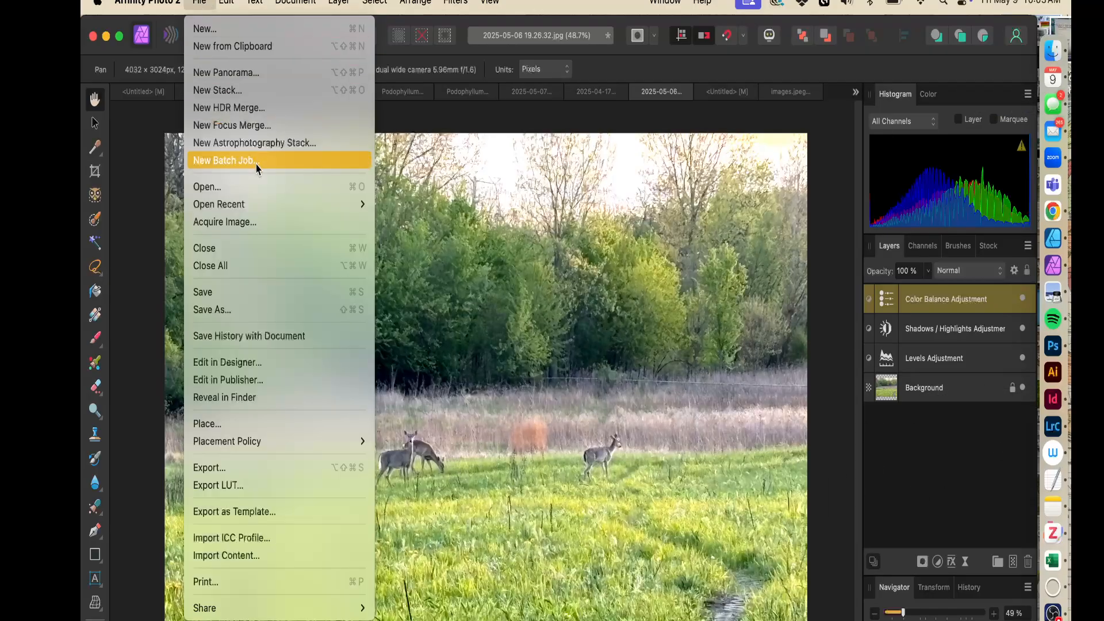
{"action": "left_click", "coordinate": [161, 398]}
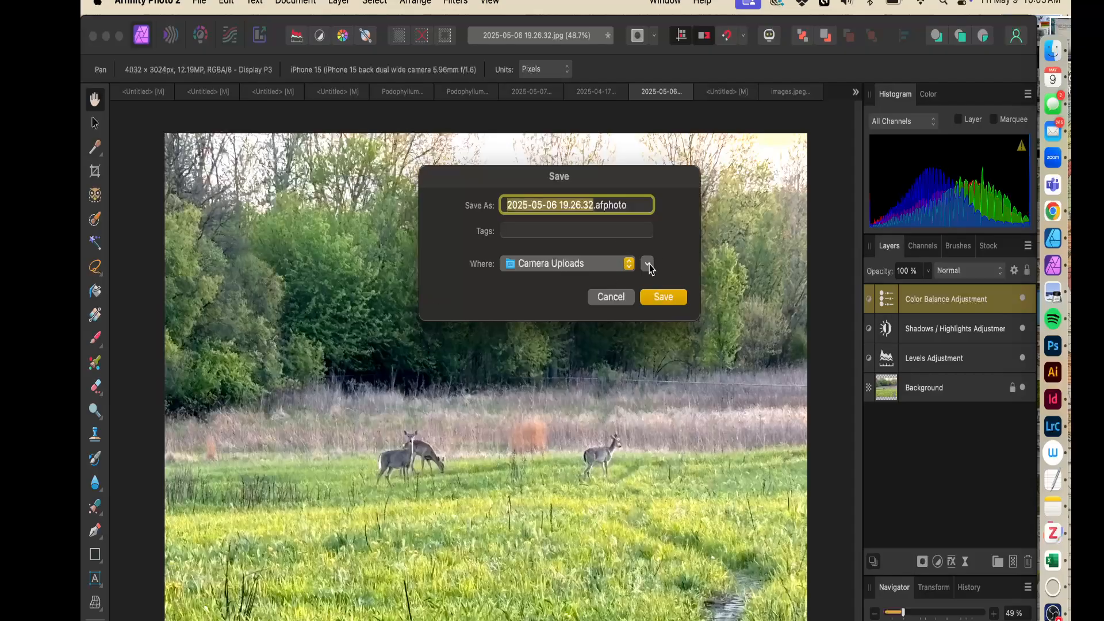
{"action": "left_click", "coordinate": [649, 264]}
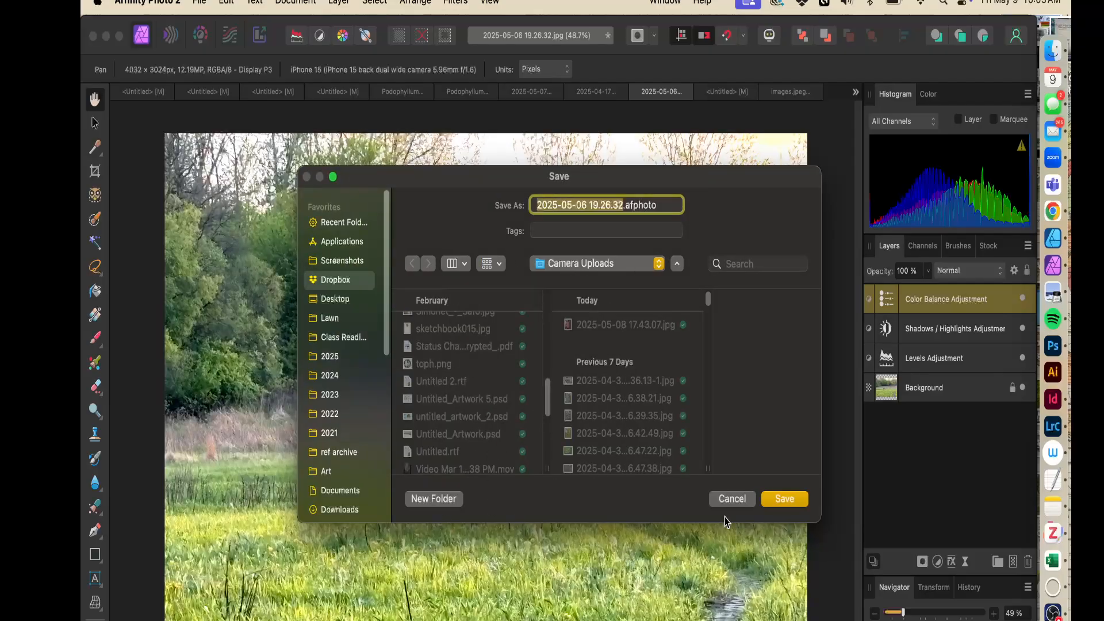
{"action": "left_click", "coordinate": [729, 498]}
{"action": "left_click", "coordinate": [200, 3]}
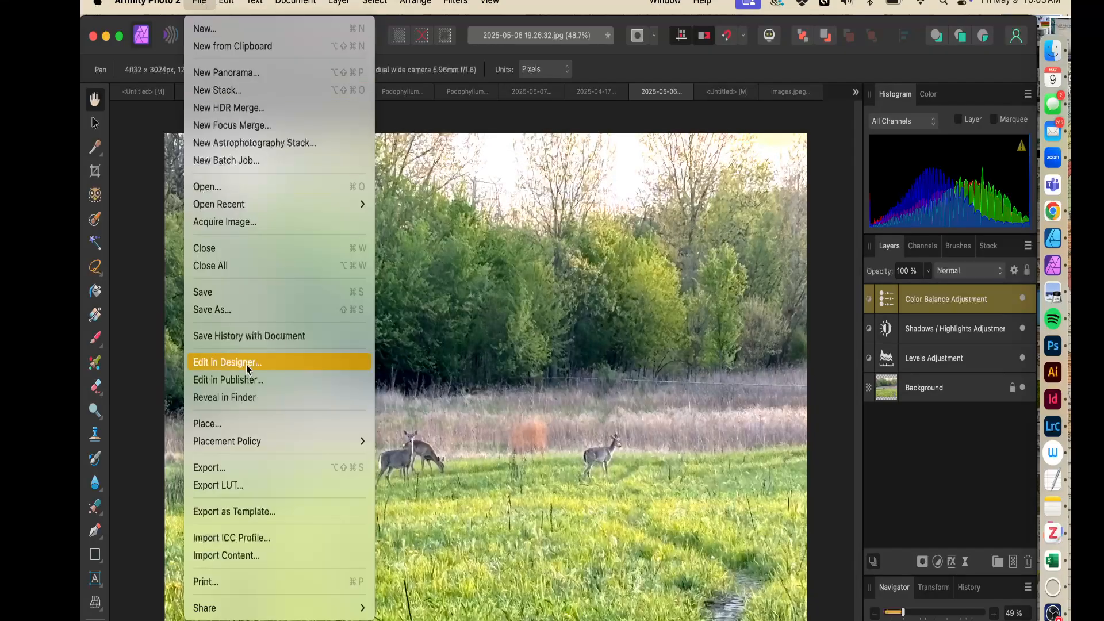
{"action": "left_click", "coordinate": [274, 472]}
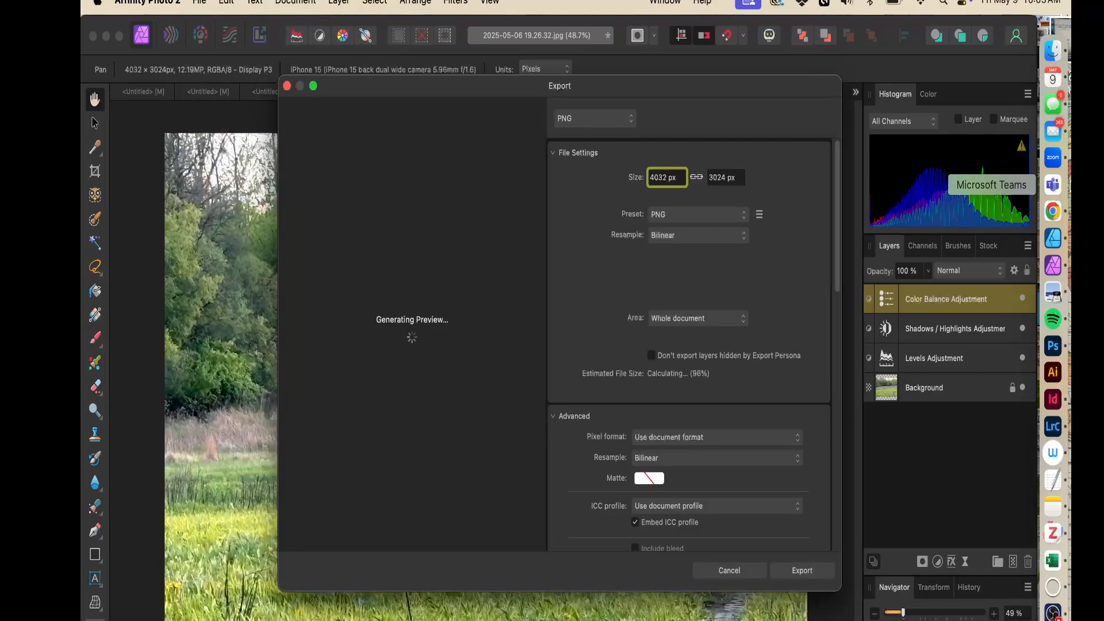
{"action": "left_click", "coordinate": [730, 215]}
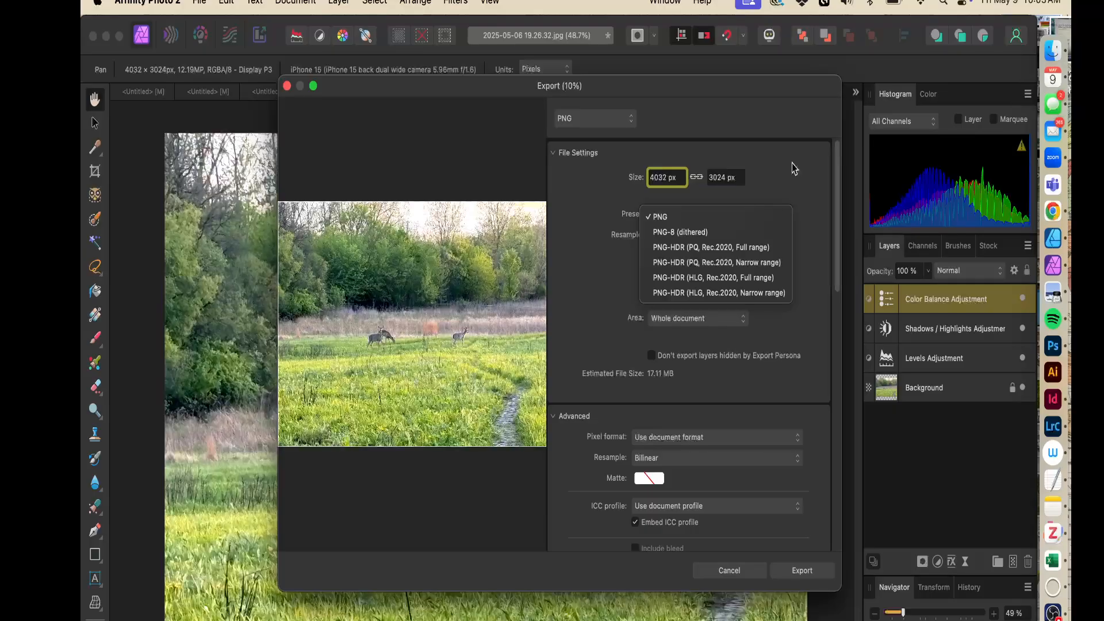
{"action": "left_click", "coordinate": [628, 140]}
{"action": "left_click", "coordinate": [625, 117]}
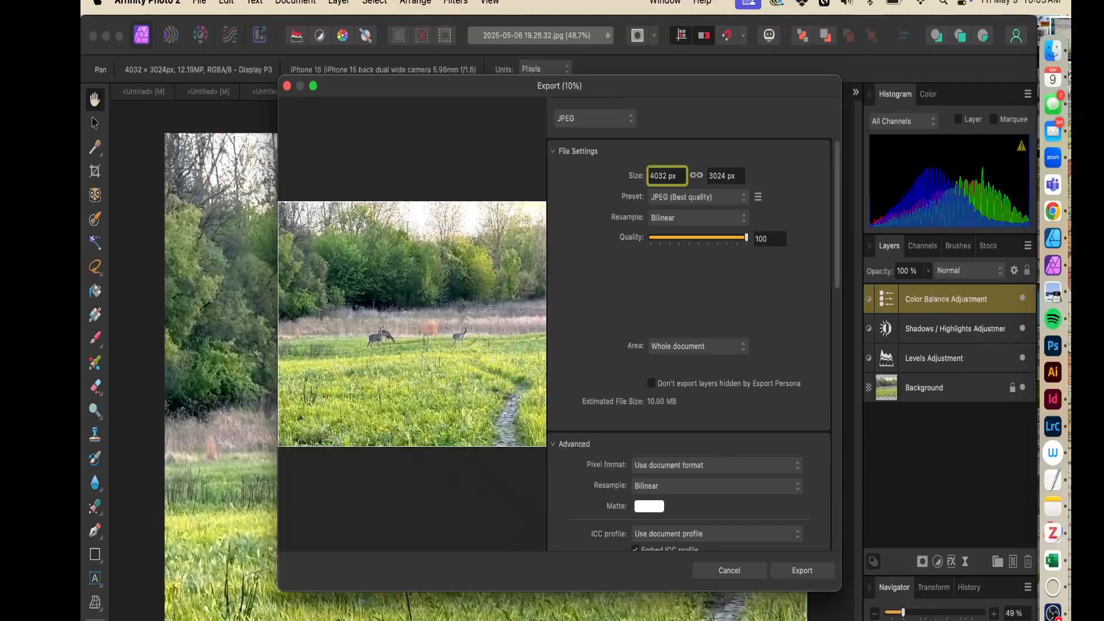
{"action": "left_click", "coordinate": [723, 572]}
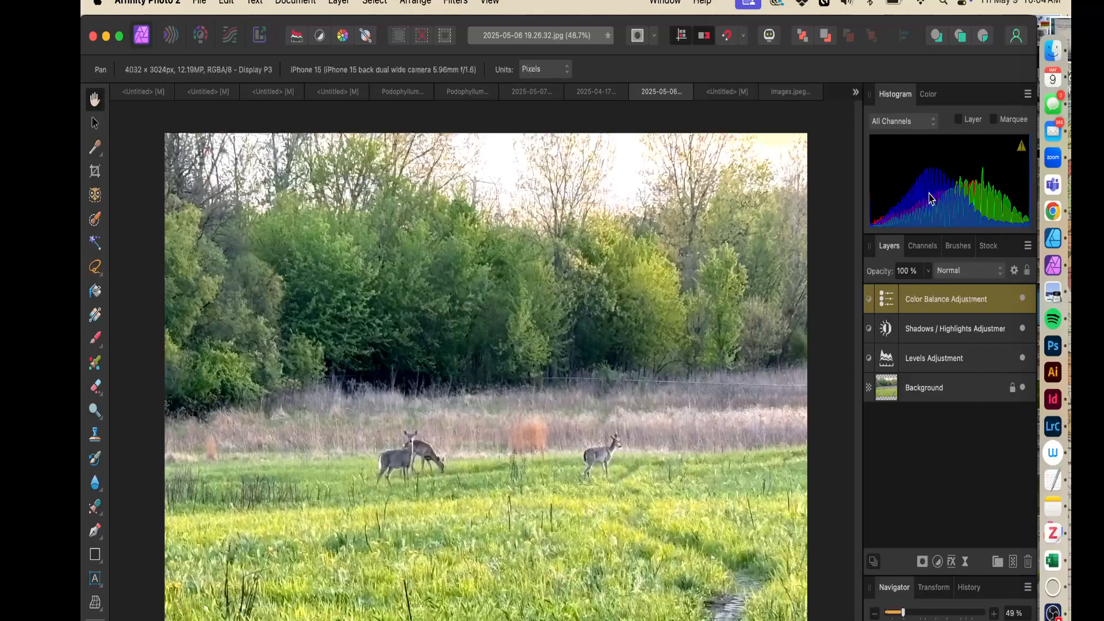
Move the layers panel out of its group and dock it on its own above the channels, brushes and stock group
{"action": "left_click_drag", "start_coordinate": [899, 247], "coordinate": [672, 179]}
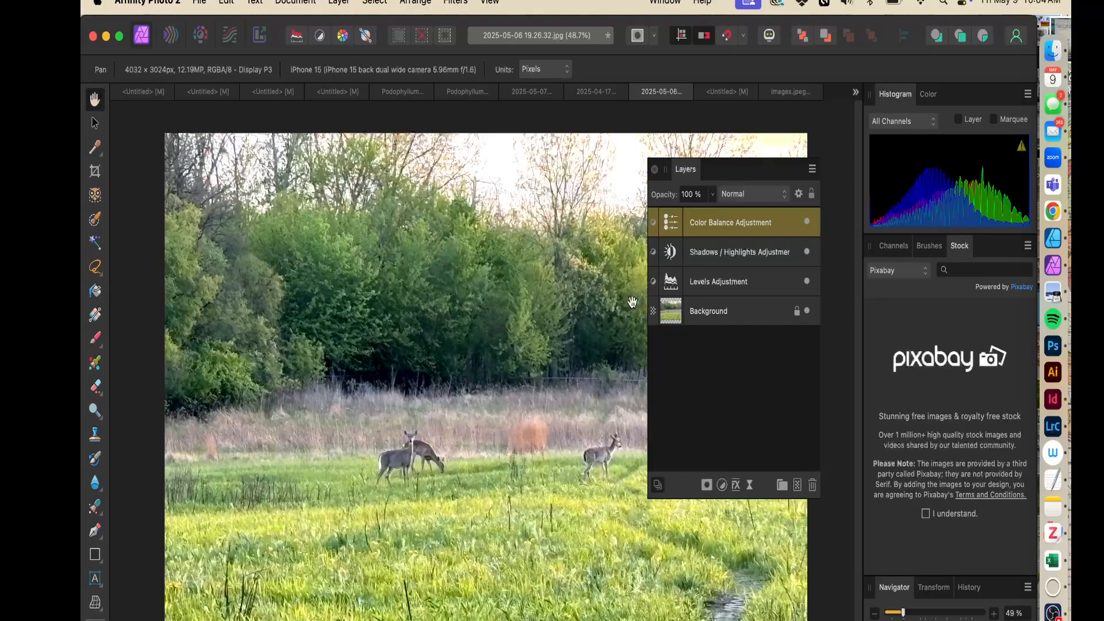
{"action": "left_click_drag", "start_coordinate": [770, 165], "coordinate": [765, 65]}
{"action": "left_click_drag", "start_coordinate": [811, 396], "coordinate": [822, 451]}
{"action": "left_click_drag", "start_coordinate": [736, 74], "coordinate": [1012, 280]}
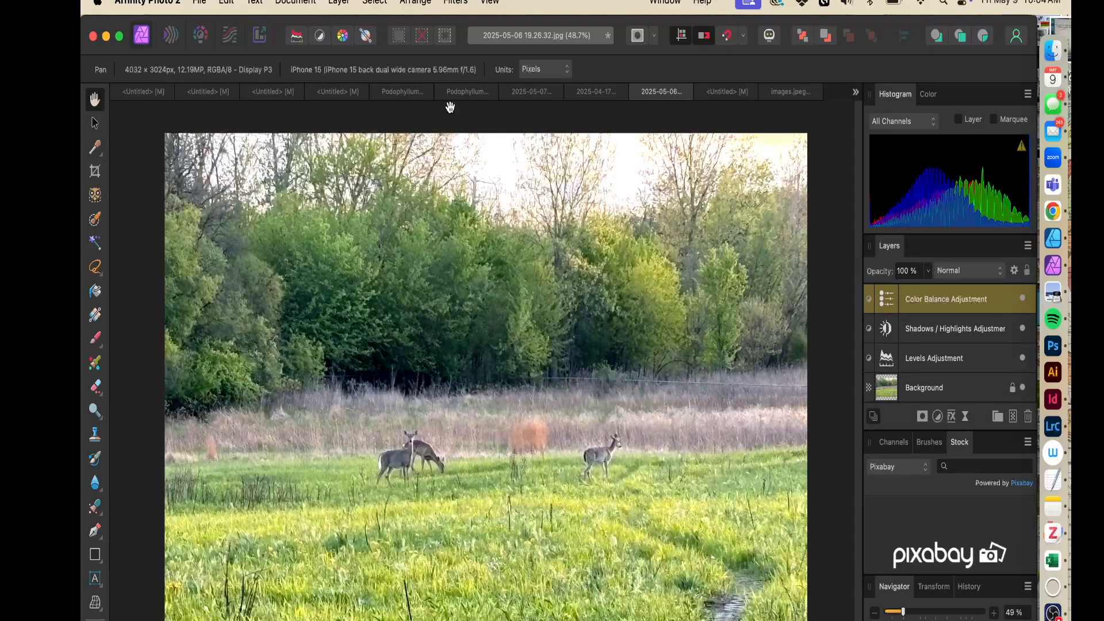
Switch to the 2025-04-17 roadside photo with the car and the sign
{"action": "left_click", "coordinate": [583, 94]}
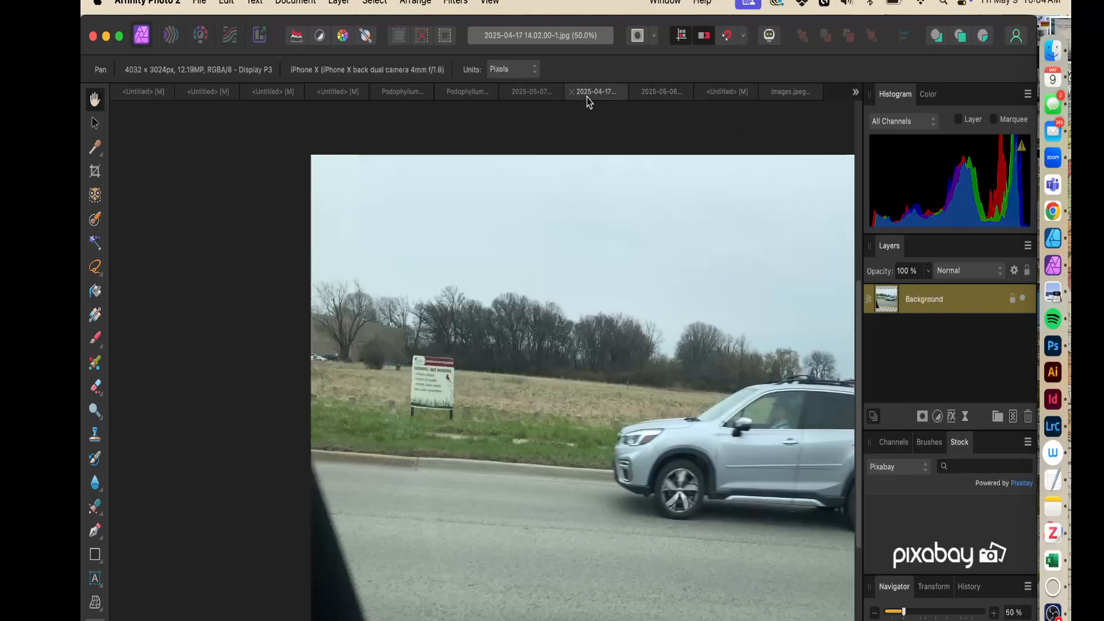
{"action": "left_click", "coordinate": [519, 95]}
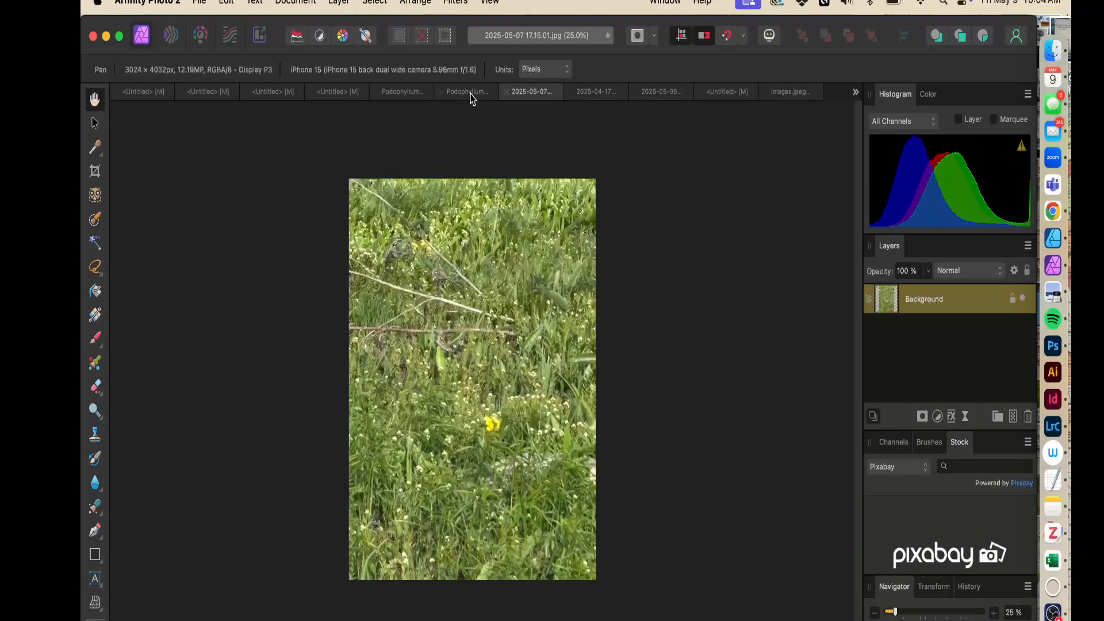
{"action": "left_click", "coordinate": [600, 97]}
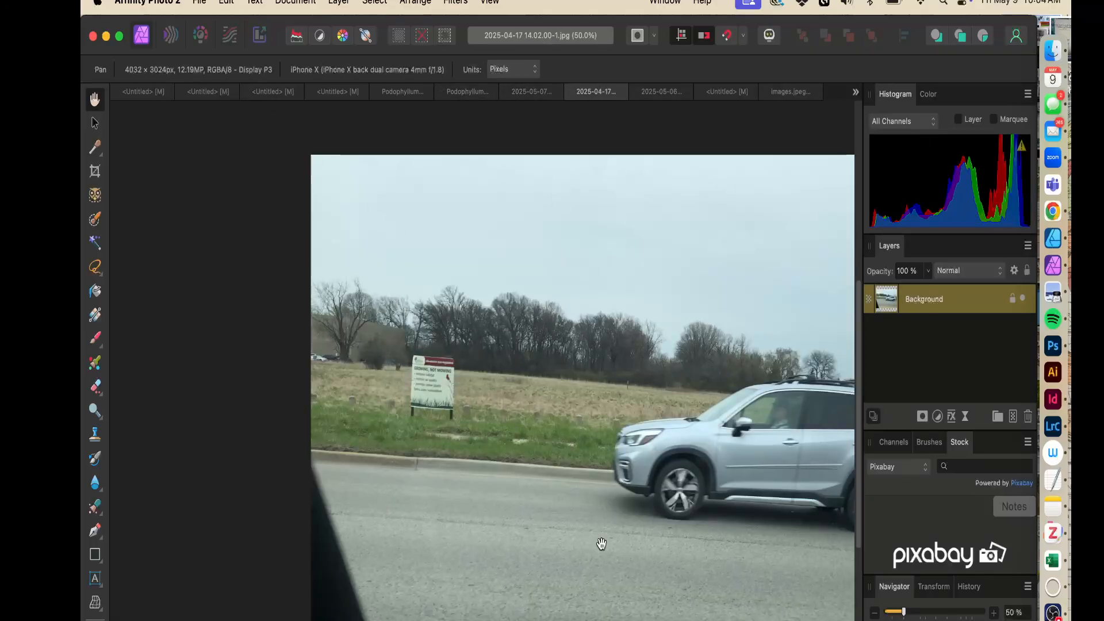
{"action": "left_click_drag", "start_coordinate": [702, 571], "coordinate": [538, 534]}
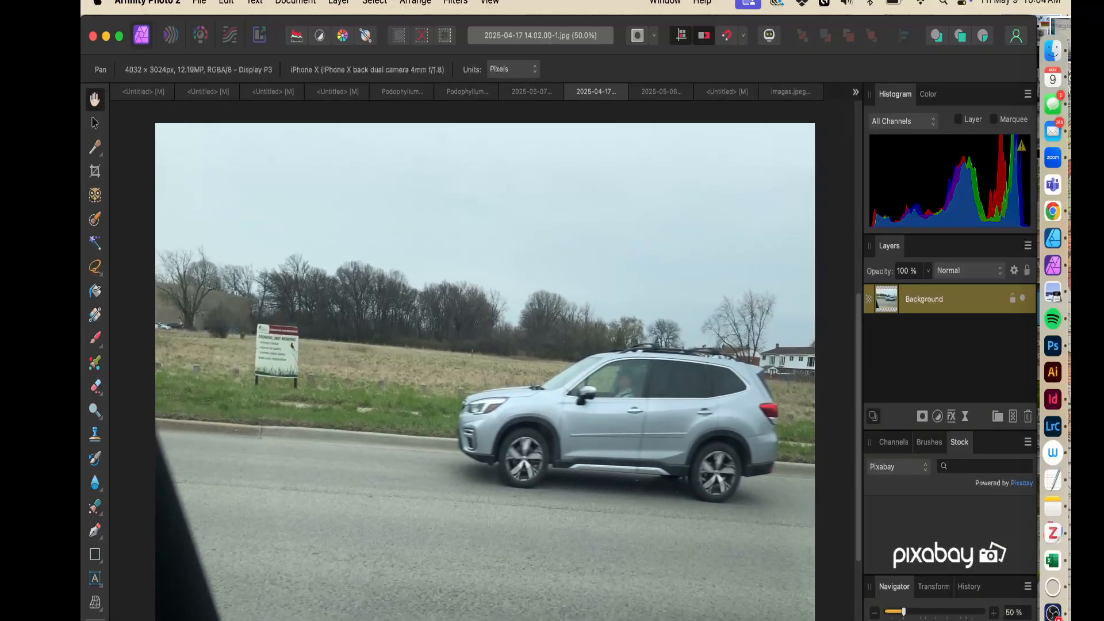
Crop the roadside photo down to the sign area, about 1044 × 686 px
{"action": "left_click", "coordinate": [94, 175]}
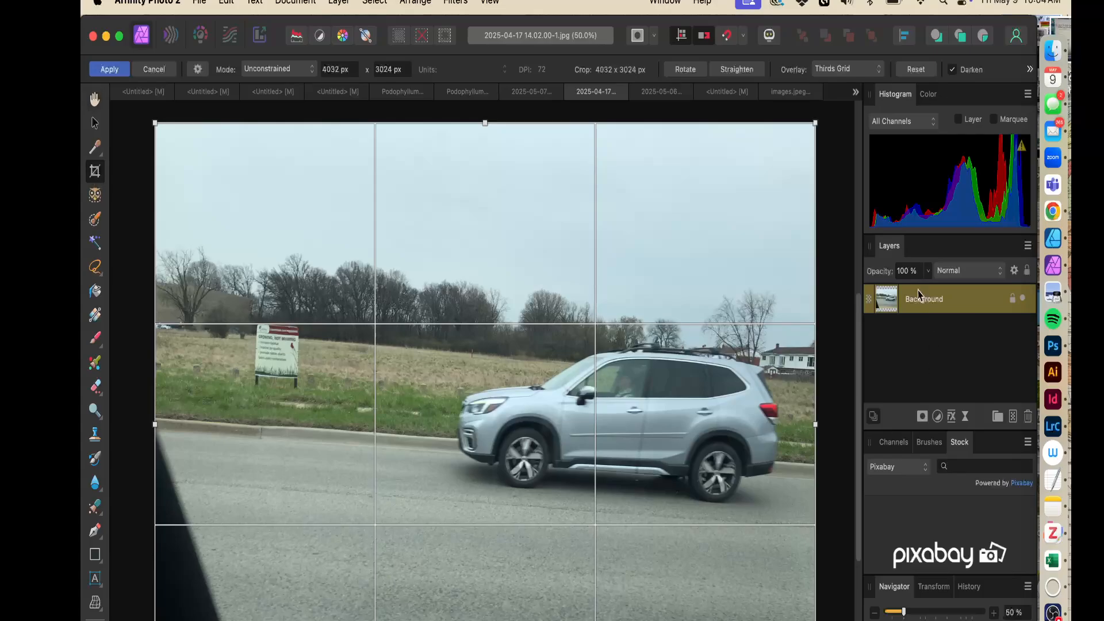
{"action": "left_click_drag", "start_coordinate": [815, 123], "coordinate": [326, 620]}
{"action": "left_click_drag", "start_coordinate": [241, 620], "coordinate": [274, 363]}
{"action": "mouse_move", "coordinate": [372, 282]}
{"action": "left_mouse_down"}
{"action": "mouse_move", "coordinate": [369, 294]}
{"action": "mouse_move", "coordinate": [376, 269]}
{"action": "left_mouse_up"}
{"action": "key", "text": "Return"}
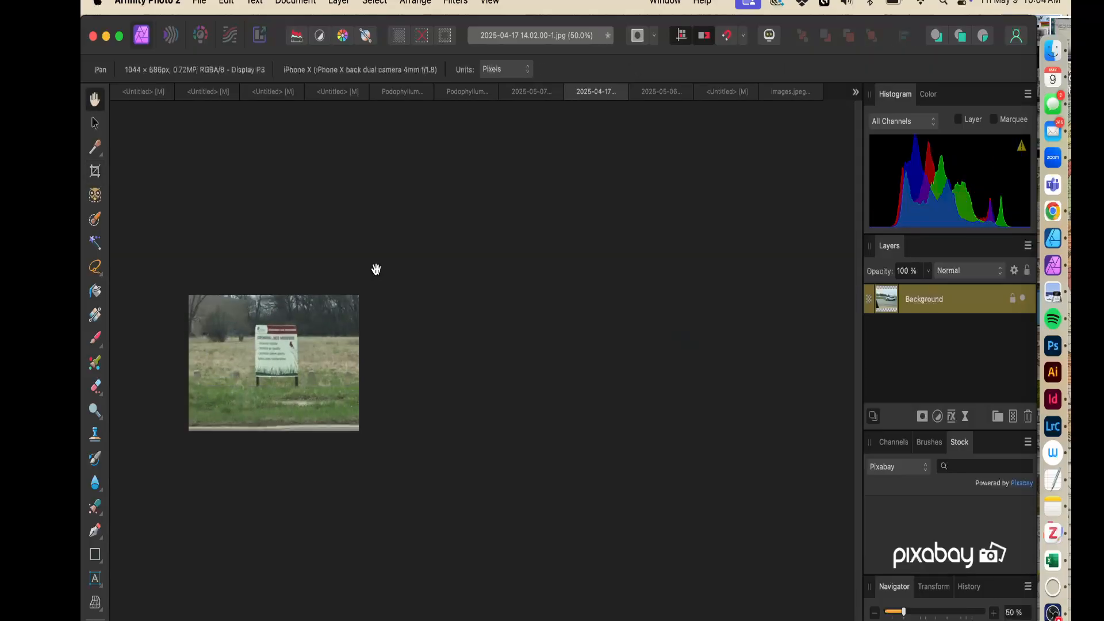
Add a Levels adjustment layer to the cropped sign photo
{"action": "key", "text": "super+equal"}
{"action": "key", "text": "super+equal"}
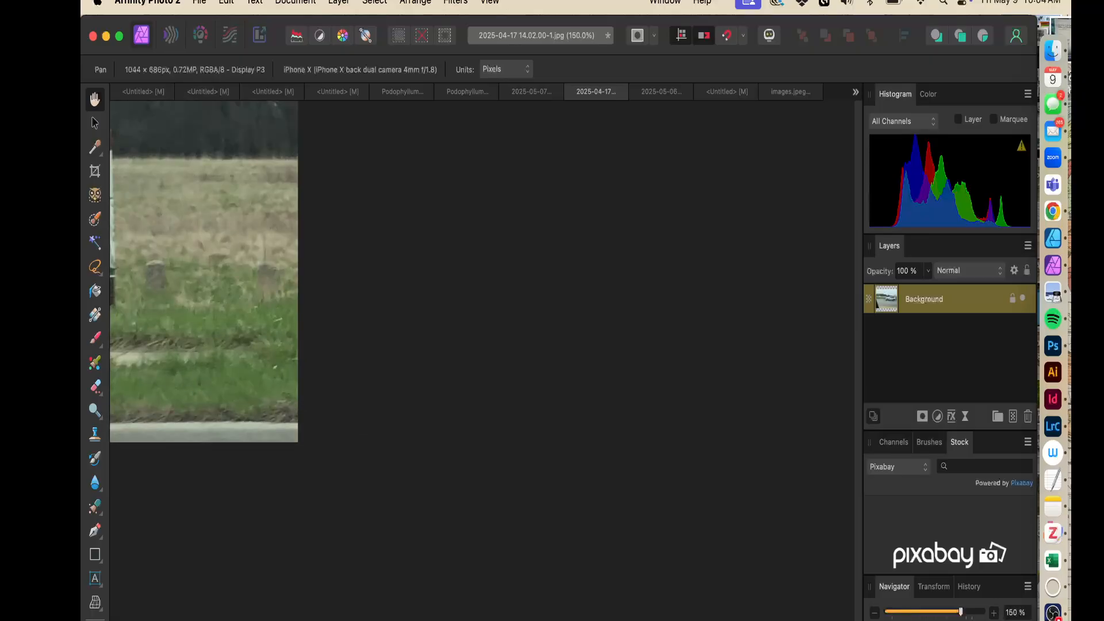
{"action": "scroll", "coordinate": [483, 361], "scroll_direction": "left", "scroll_amount": 10}
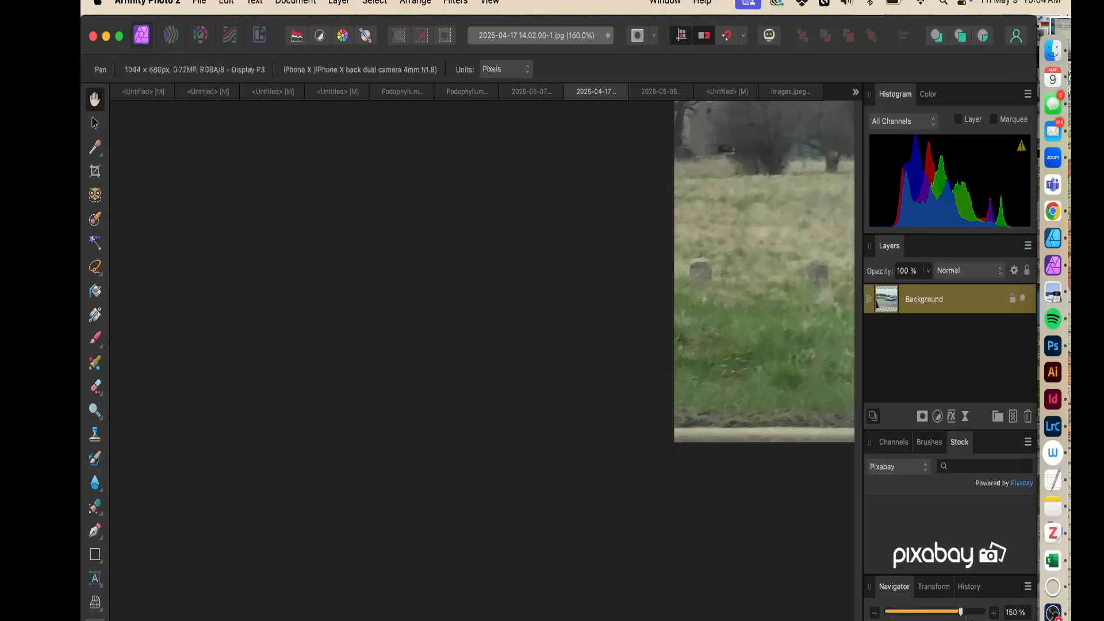
{"action": "left_click_drag", "start_coordinate": [695, 314], "coordinate": [264, 534]}
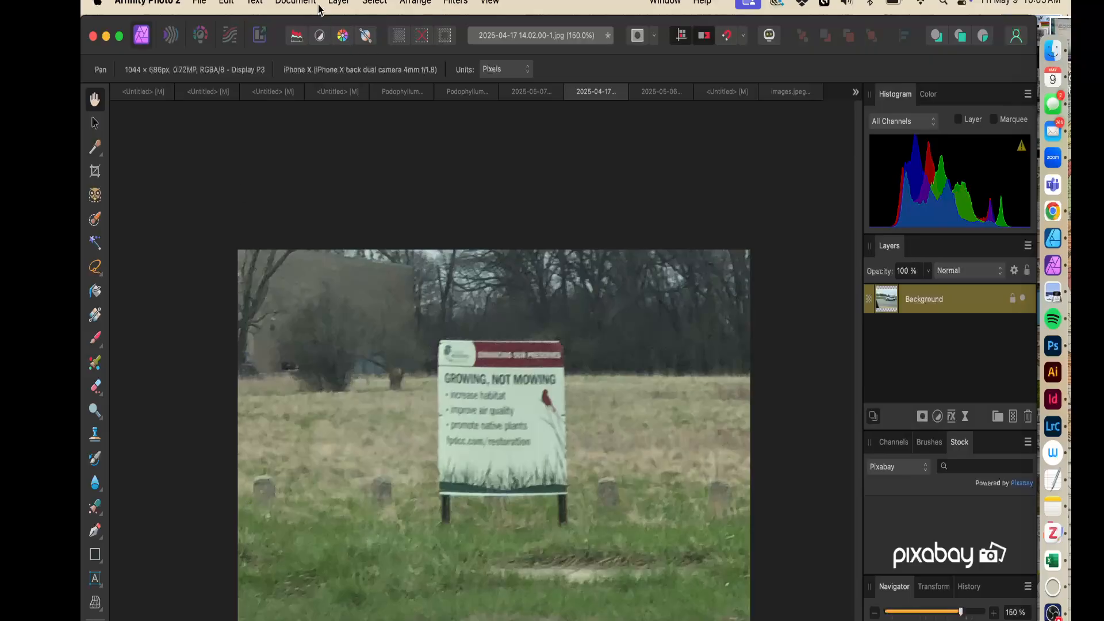
{"action": "left_click", "coordinate": [255, 3]}
{"action": "mouse_move", "coordinate": [374, 3]}
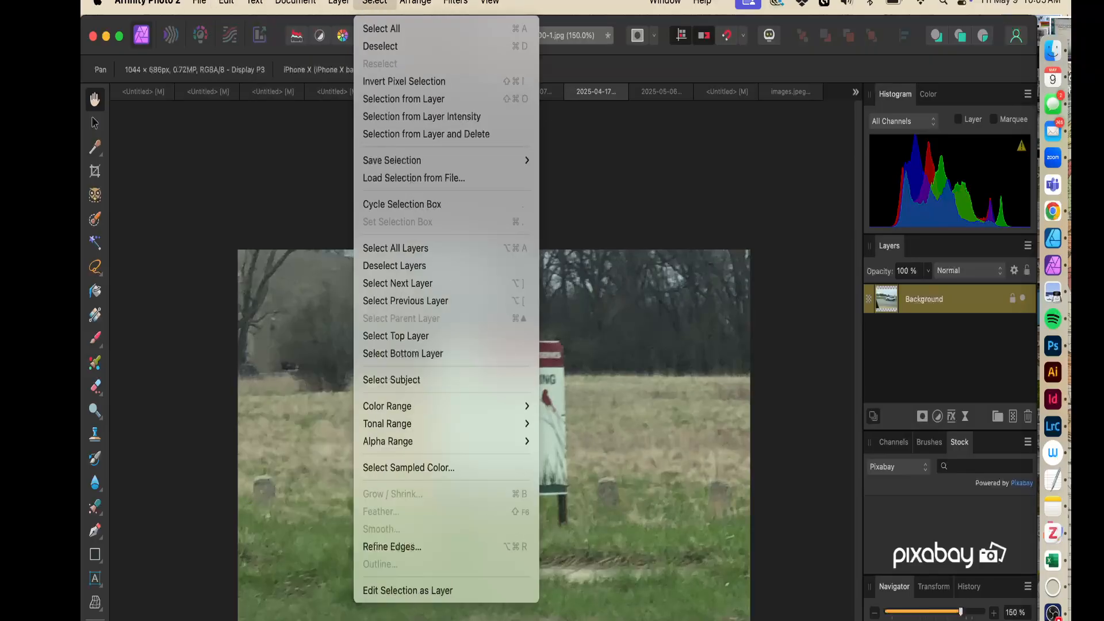
{"action": "mouse_move", "coordinate": [339, 3]}
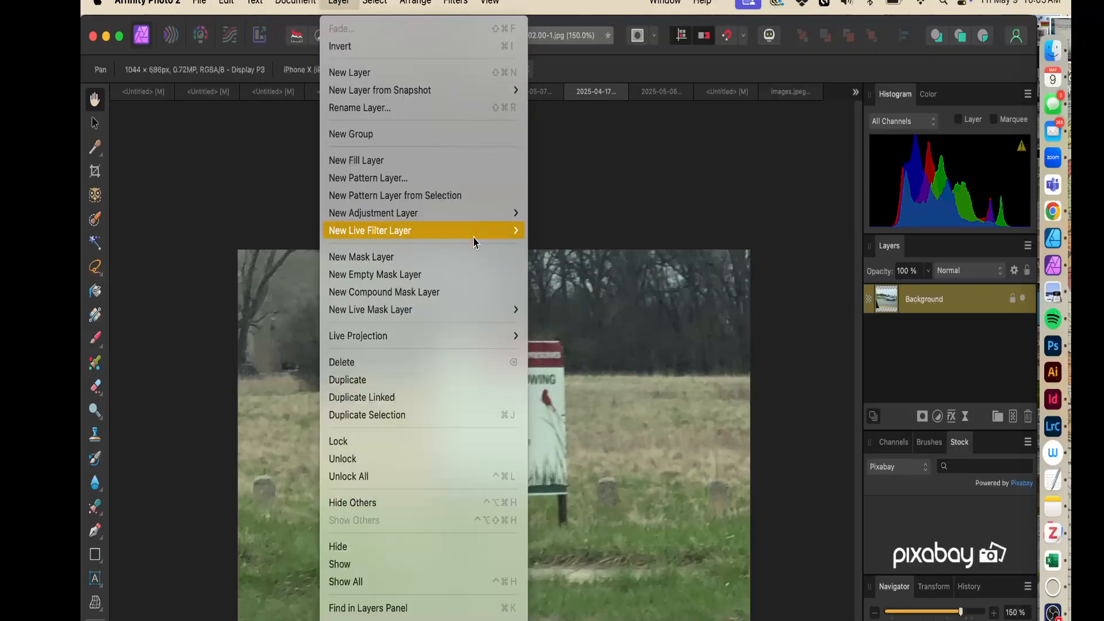
{"action": "mouse_move", "coordinate": [474, 237]}
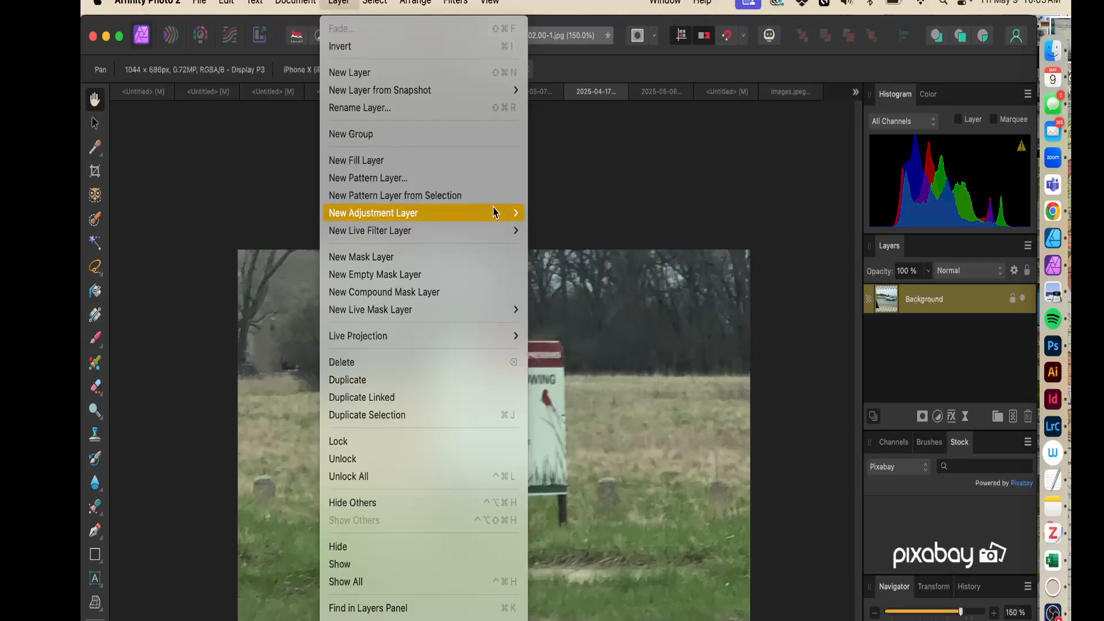
{"action": "mouse_move", "coordinate": [490, 2]}
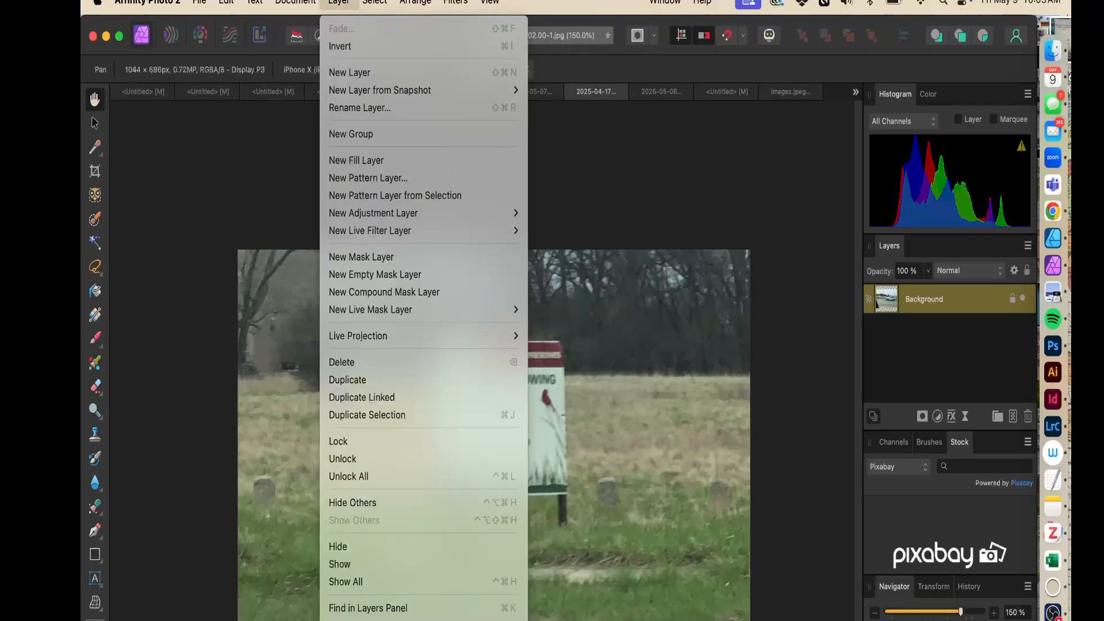
{"action": "mouse_move", "coordinate": [327, 212]}
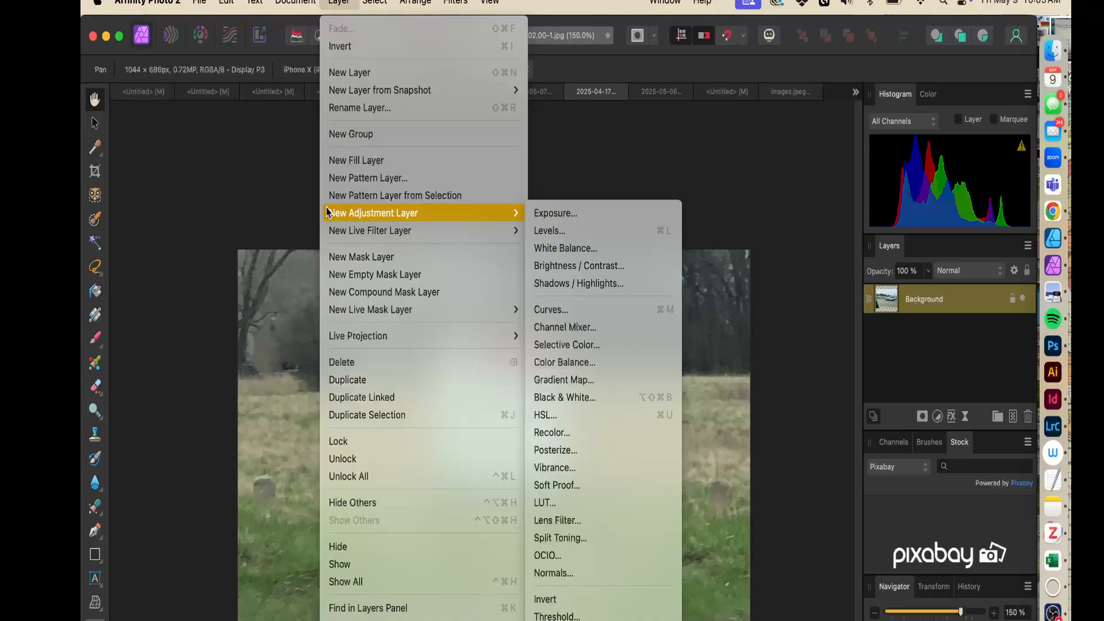
{"action": "left_click", "coordinate": [621, 236]}
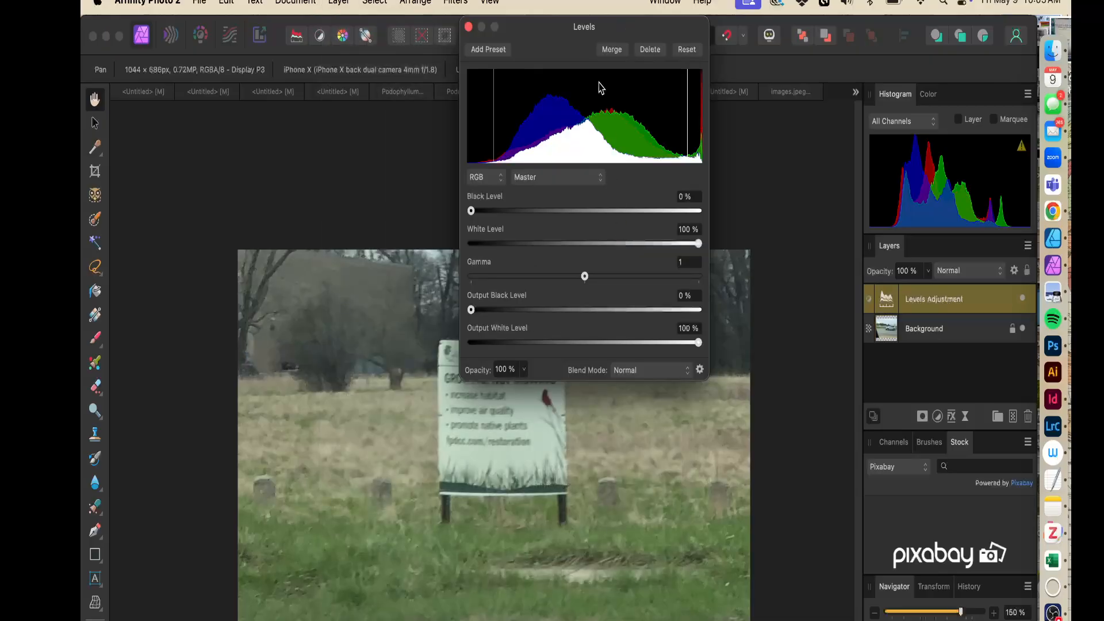
Set the Levels white level to 87%
{"action": "left_click_drag", "start_coordinate": [571, 43], "coordinate": [795, 121]}
{"action": "mouse_move", "coordinate": [824, 77]}
{"action": "left_mouse_down"}
{"action": "mouse_move", "coordinate": [793, 167]}
{"action": "mouse_move", "coordinate": [636, 86]}
{"action": "mouse_move", "coordinate": [832, 86]}
{"action": "mouse_move", "coordinate": [831, 57]}
{"action": "left_mouse_up"}
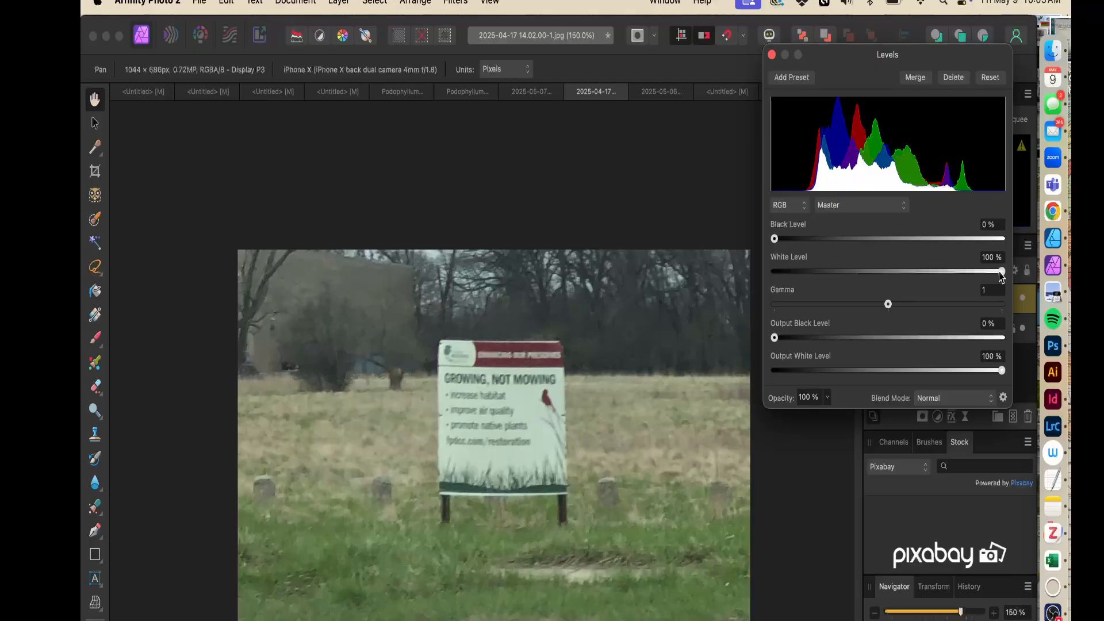
{"action": "left_click_drag", "start_coordinate": [1001, 271], "coordinate": [973, 275]}
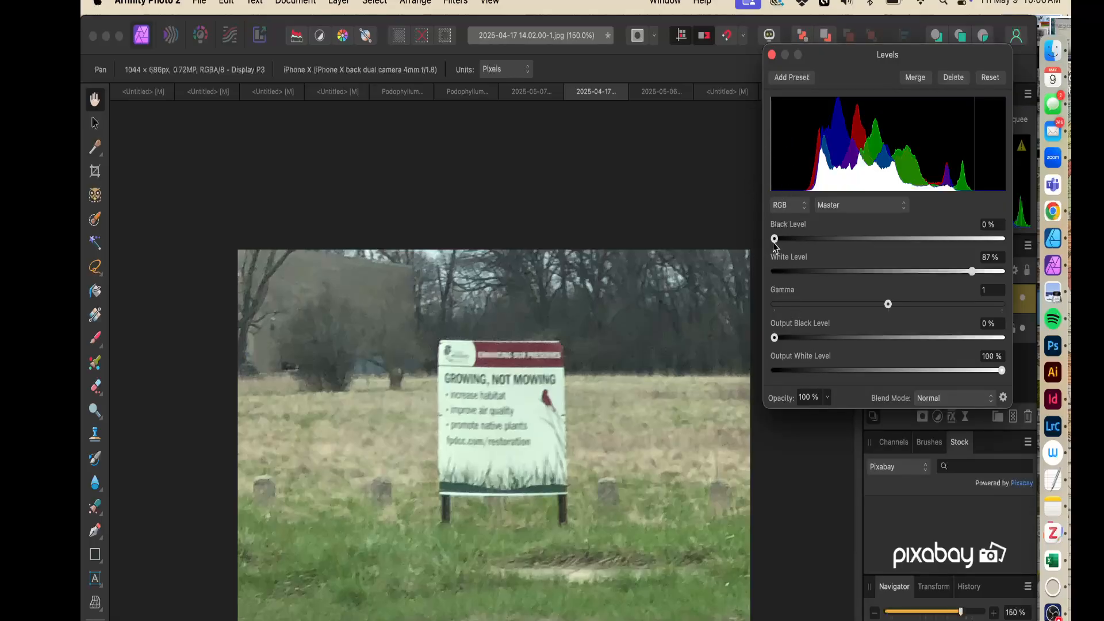
Set the Levels black level to 15% and the white level to 82%, then close the Levels dialog
{"action": "mouse_move", "coordinate": [773, 239]}
{"action": "left_mouse_down"}
{"action": "mouse_move", "coordinate": [820, 246]}
{"action": "mouse_move", "coordinate": [809, 245]}
{"action": "left_mouse_up"}
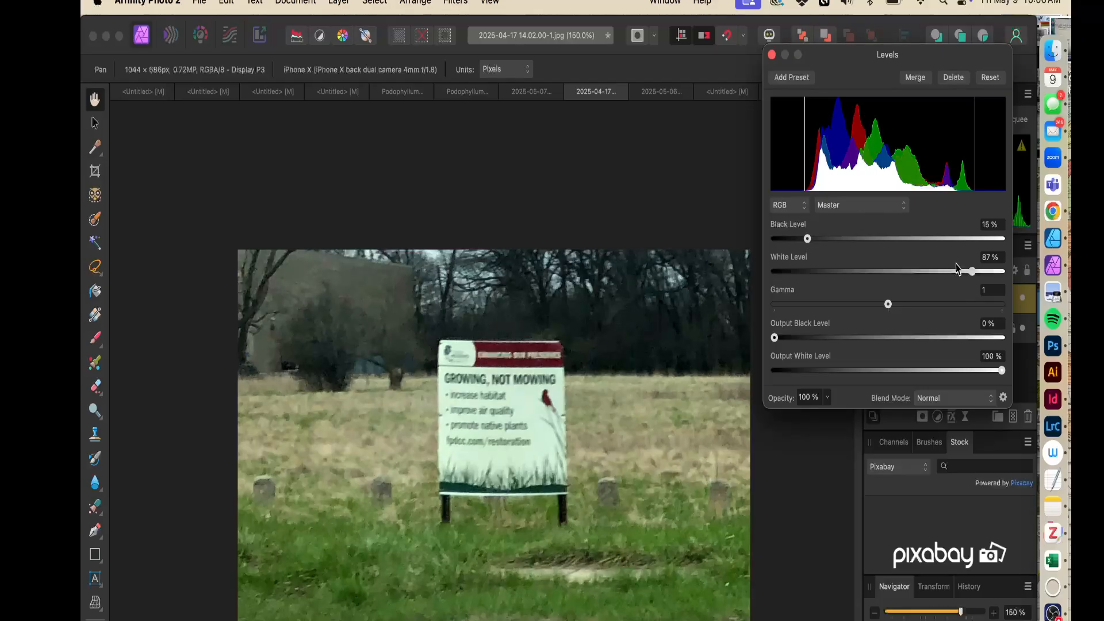
{"action": "left_click_drag", "start_coordinate": [972, 271], "coordinate": [962, 275]}
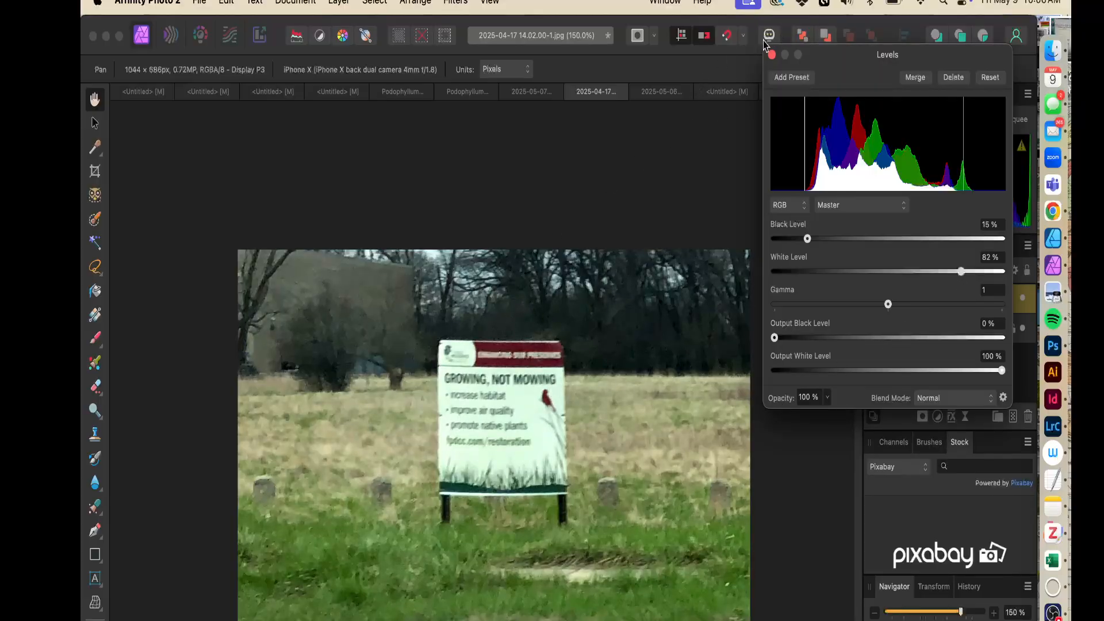
{"action": "mouse_move", "coordinate": [960, 272]}
{"action": "left_mouse_down"}
{"action": "mouse_move", "coordinate": [942, 274]}
{"action": "mouse_move", "coordinate": [957, 275]}
{"action": "left_mouse_up"}
{"action": "left_click", "coordinate": [772, 54]}
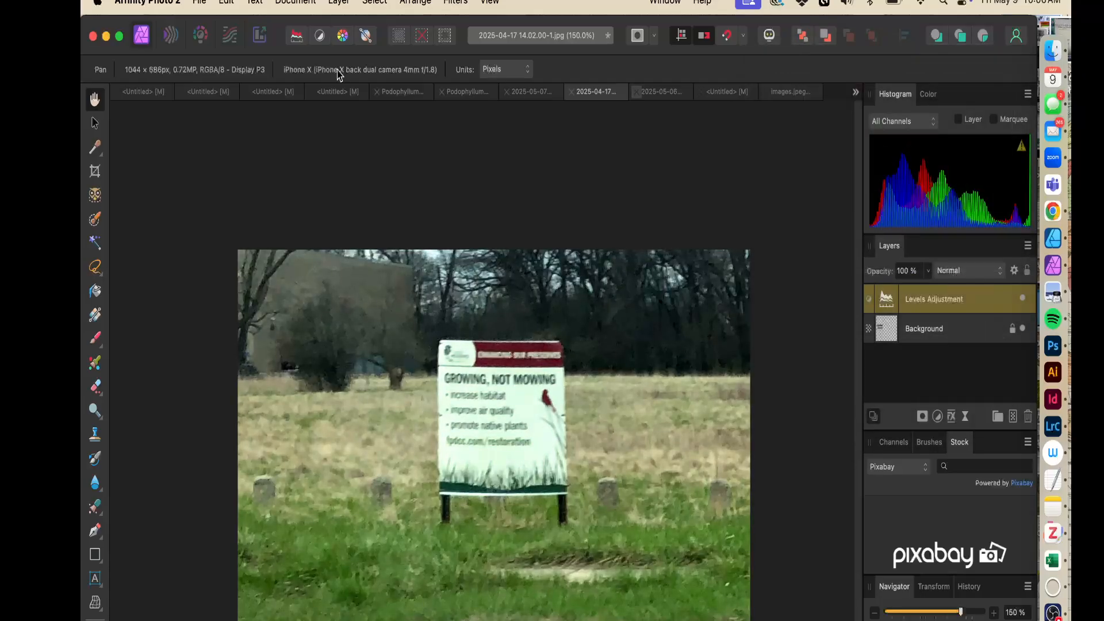
Add a Color Balance adjustment layer to the sign photo
{"action": "left_click", "coordinate": [311, 2]}
{"action": "mouse_move", "coordinate": [341, 5]}
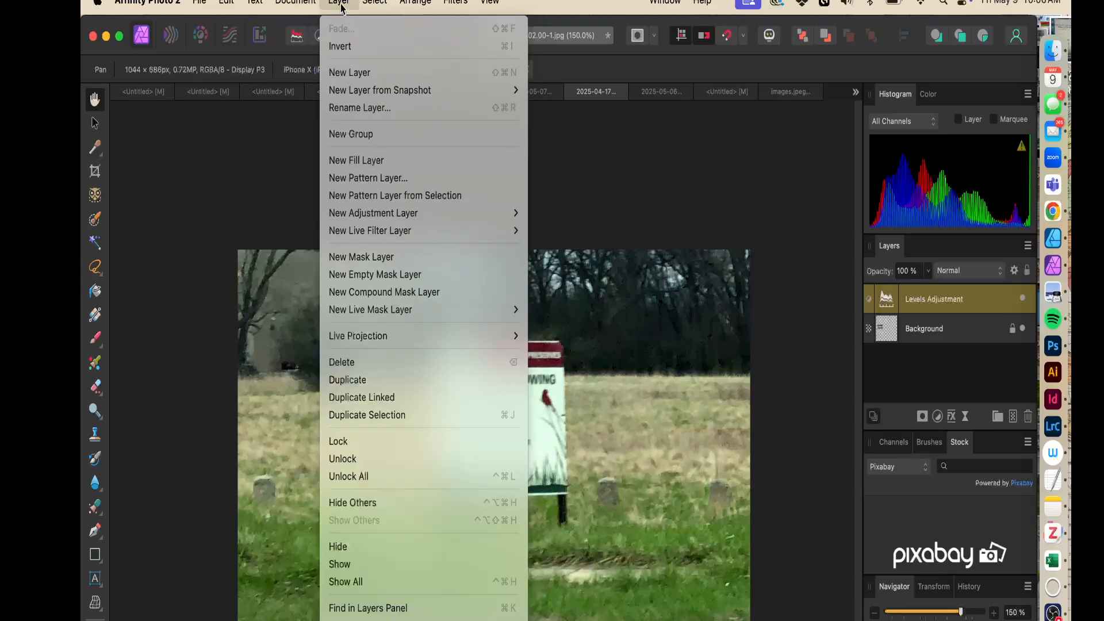
{"action": "mouse_move", "coordinate": [436, 213]}
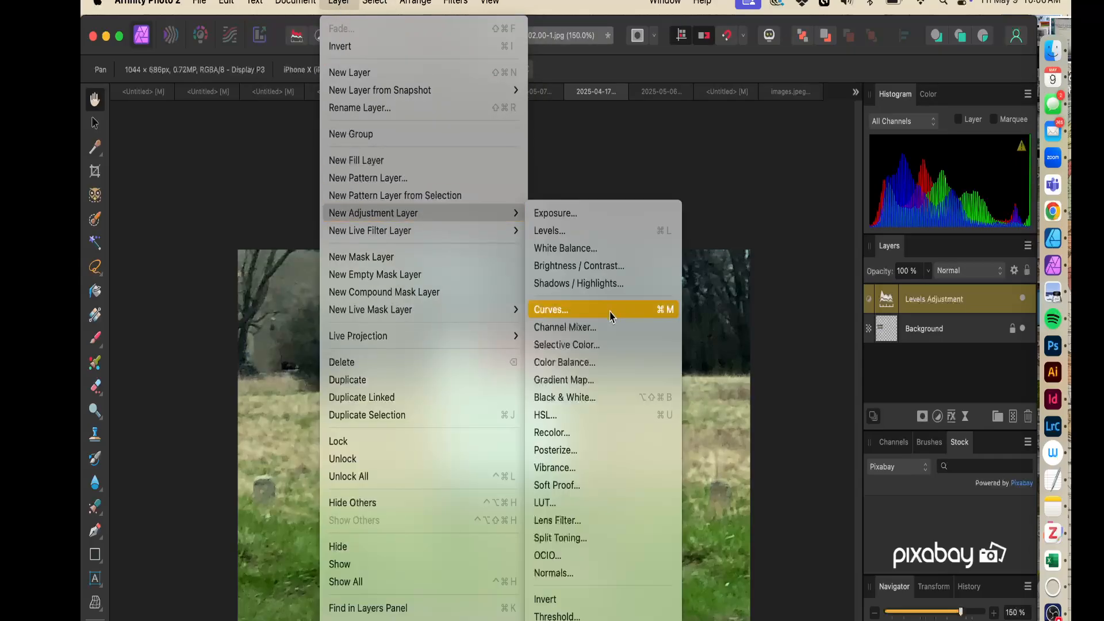
{"action": "left_click", "coordinate": [562, 363]}
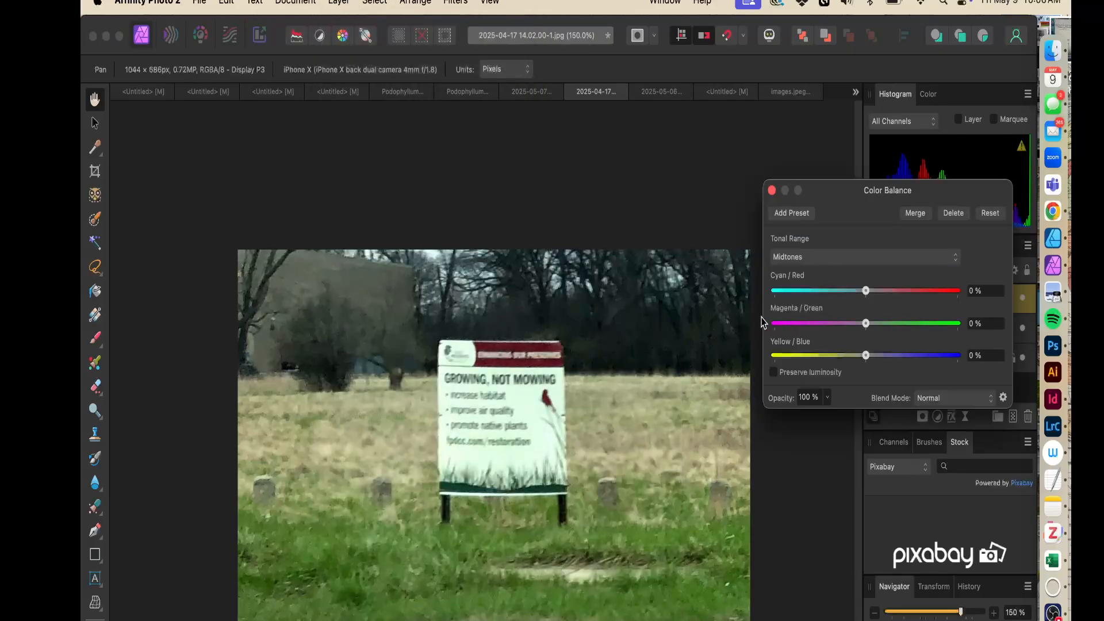
Set the midtone Color Balance to Cyan/Red 30%, Magenta/Green -10% and Yellow/Blue -21%, then close the dialog
{"action": "left_click_drag", "start_coordinate": [866, 290], "coordinate": [895, 300]}
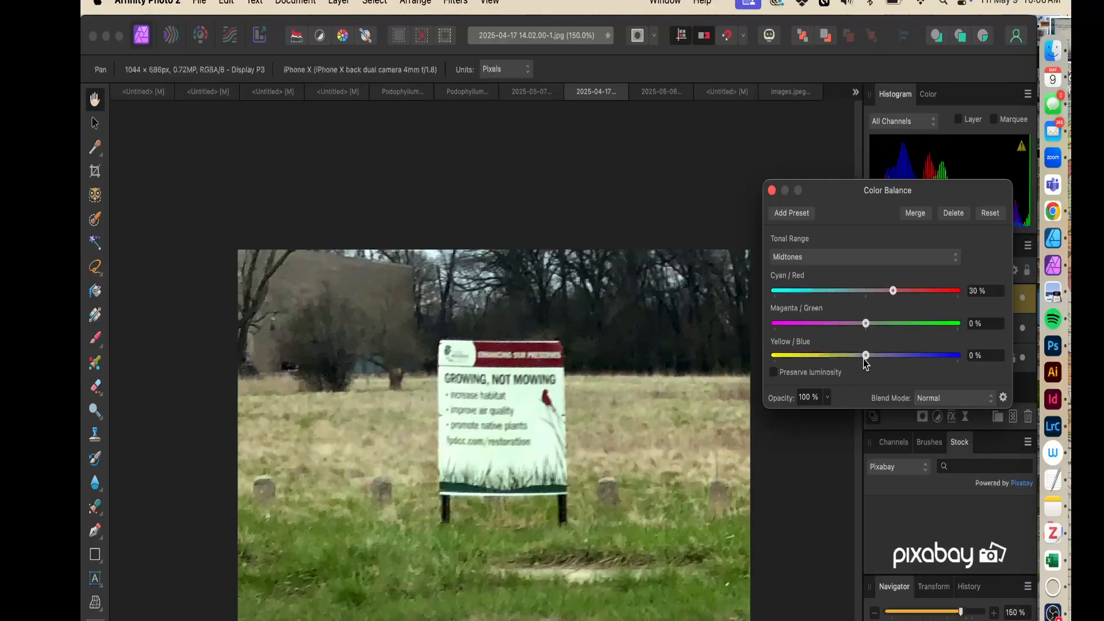
{"action": "left_click_drag", "start_coordinate": [866, 358], "coordinate": [846, 329]}
{"action": "left_click", "coordinate": [772, 190]}
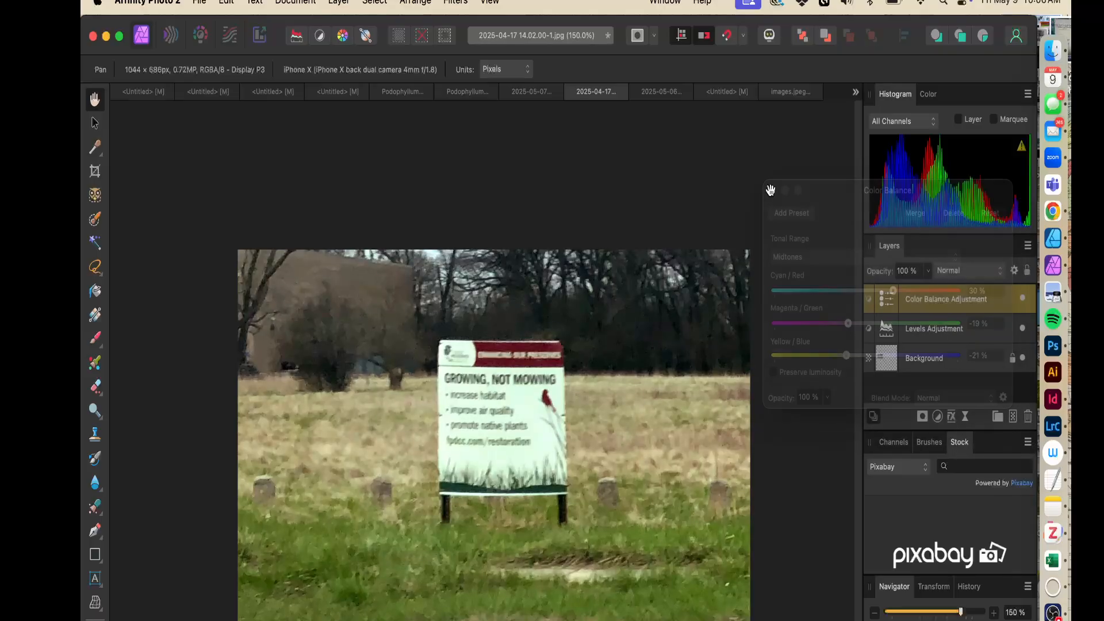
Hide and show the Color Balance layer to compare the photo with and without it
{"action": "left_click", "coordinate": [1023, 298]}
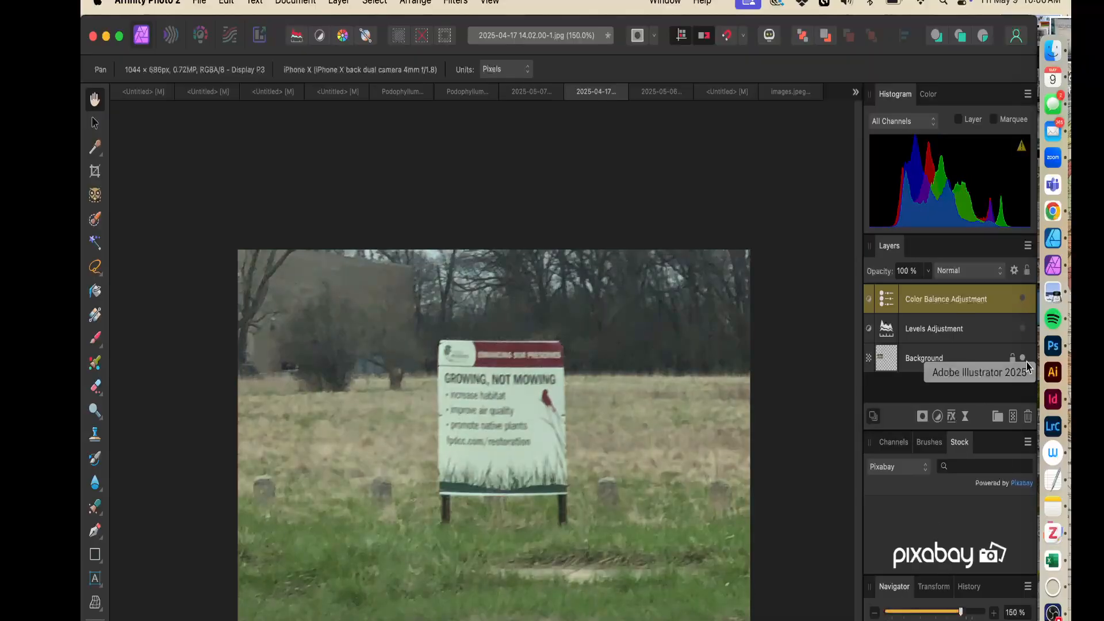
{"action": "left_click", "coordinate": [1022, 299]}
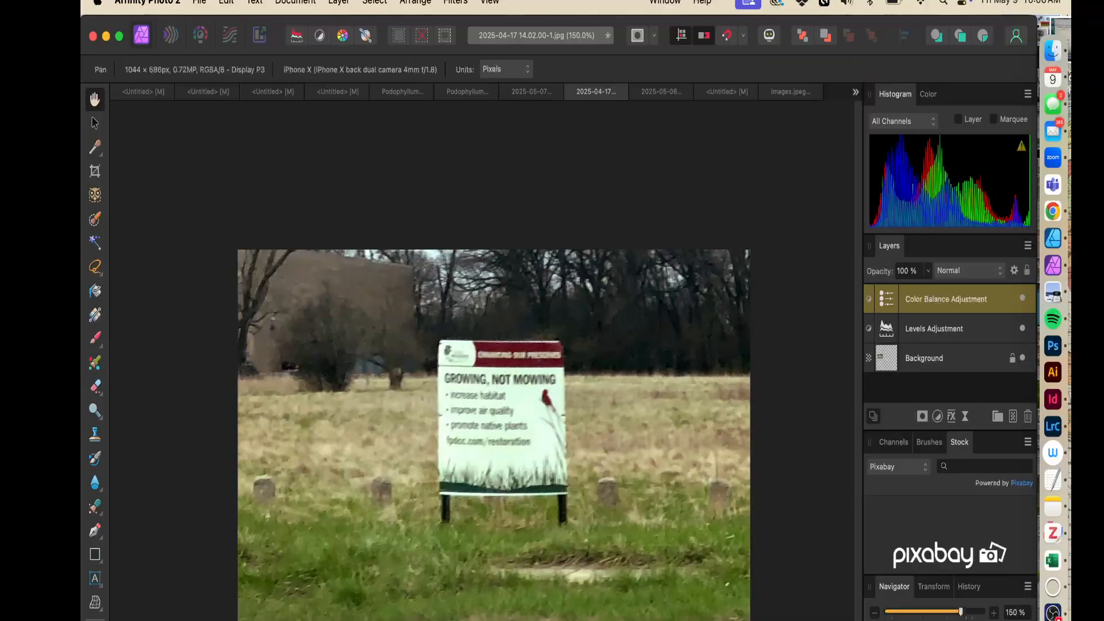